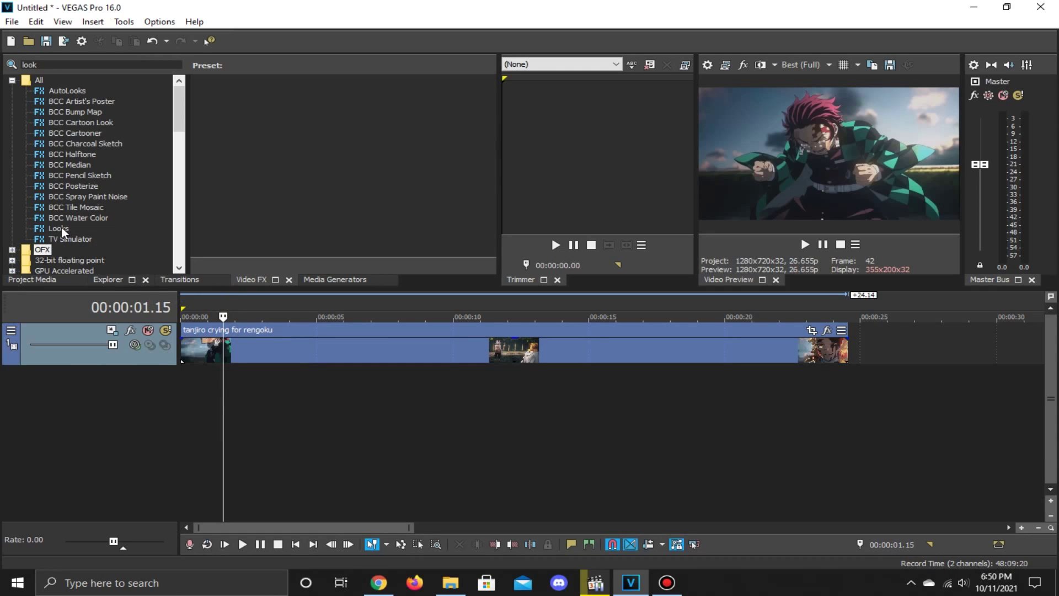
# - Apply the Looks effect to the "tanjiro crying for rengoku" clip and open the look for editing
pyautogui.moveTo(62, 230); pyautogui.dragTo(270, 349)
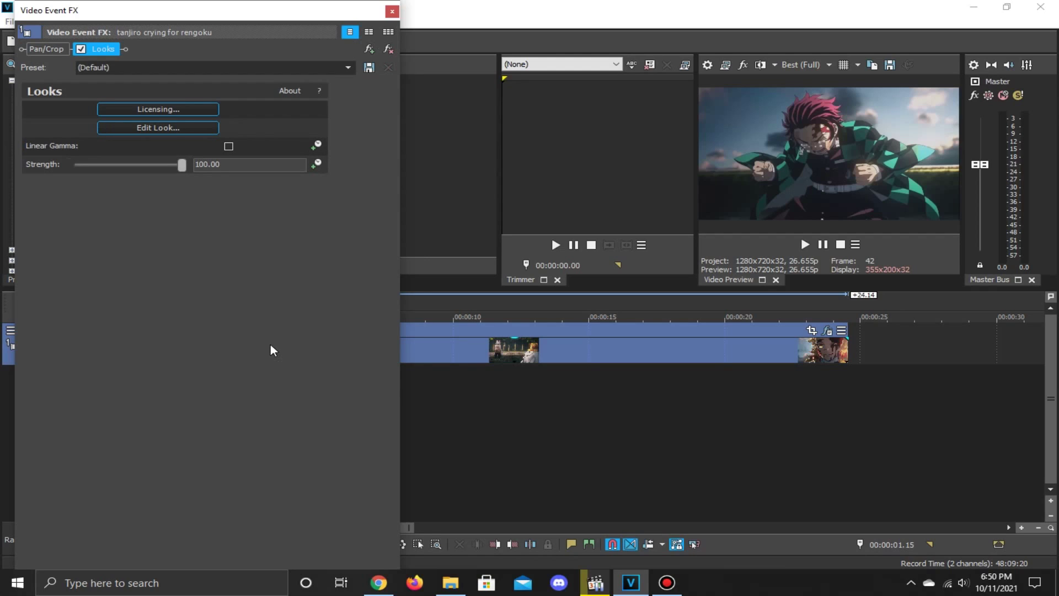
pyautogui.click(182, 128)
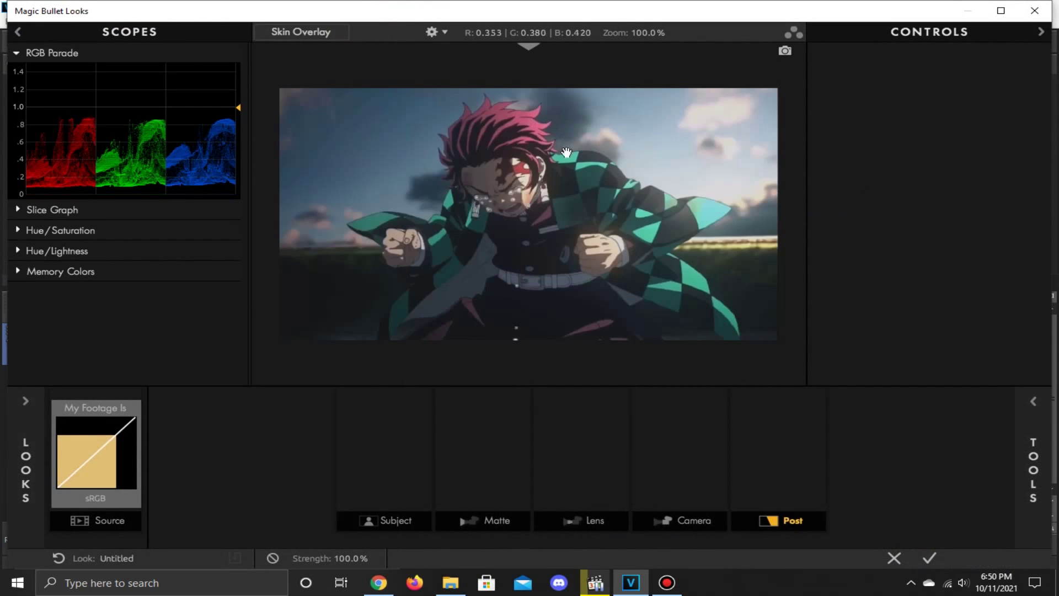
pyautogui.scroll(2, 523, 181)
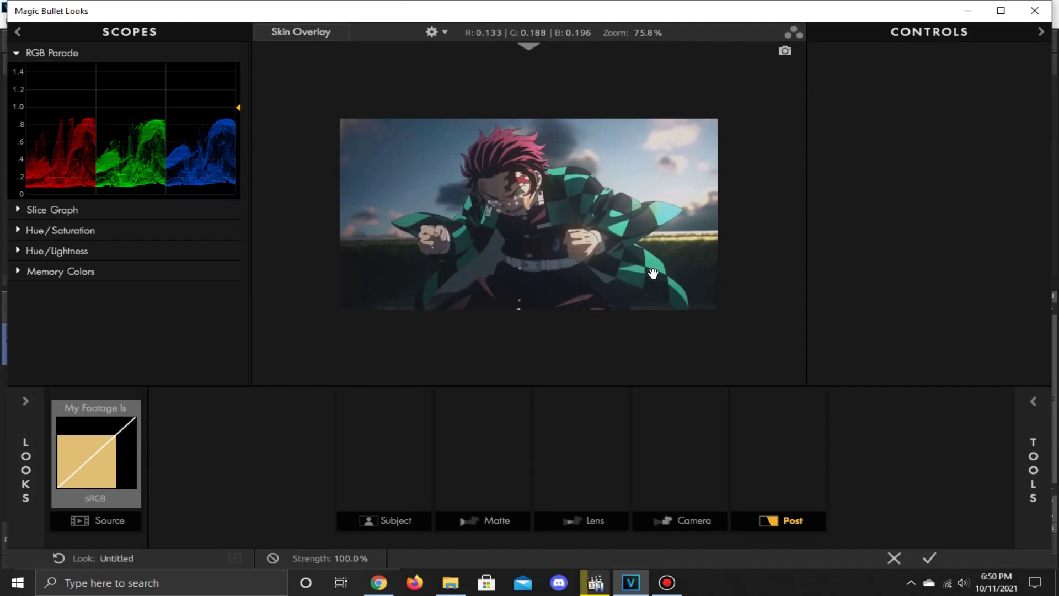
# - Add a Contrast tool to the Subject stage of the look and show its controls
pyautogui.click(399, 516)
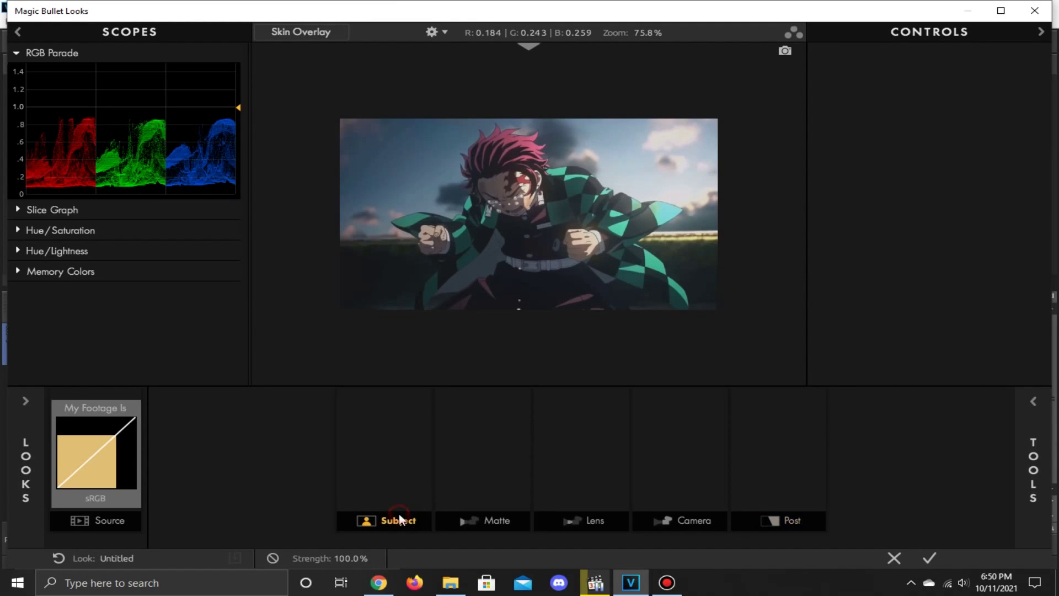
pyautogui.click(1034, 441)
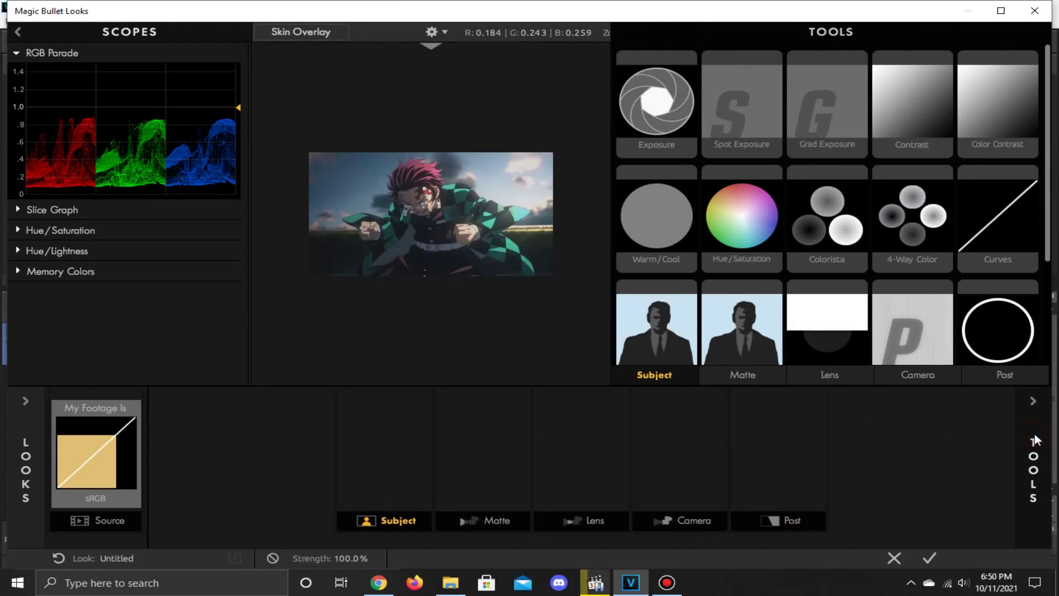
pyautogui.moveTo(947, 114); pyautogui.dragTo(406, 440)
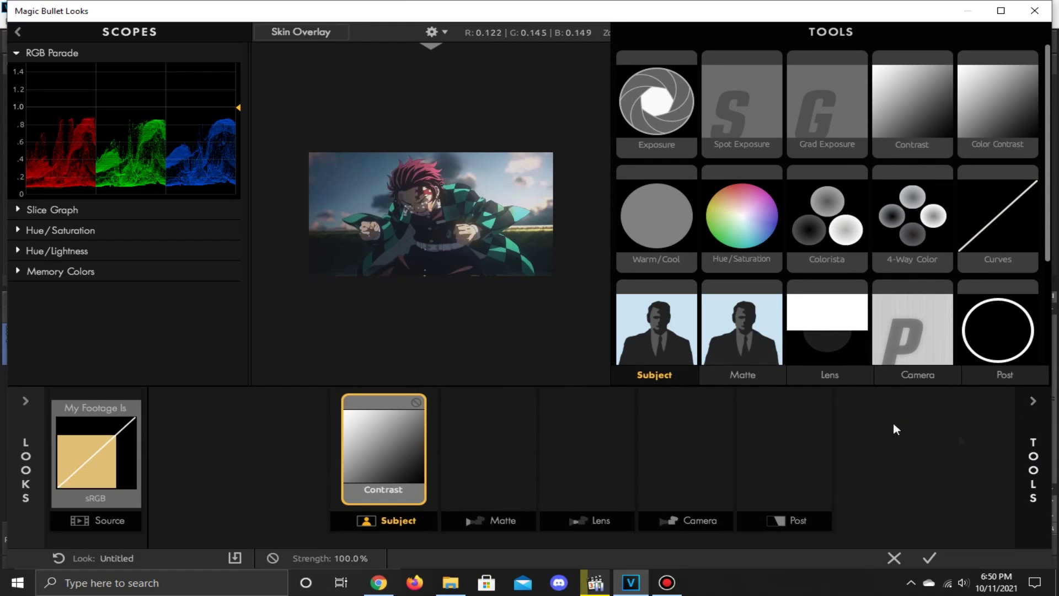
pyautogui.click(1034, 446)
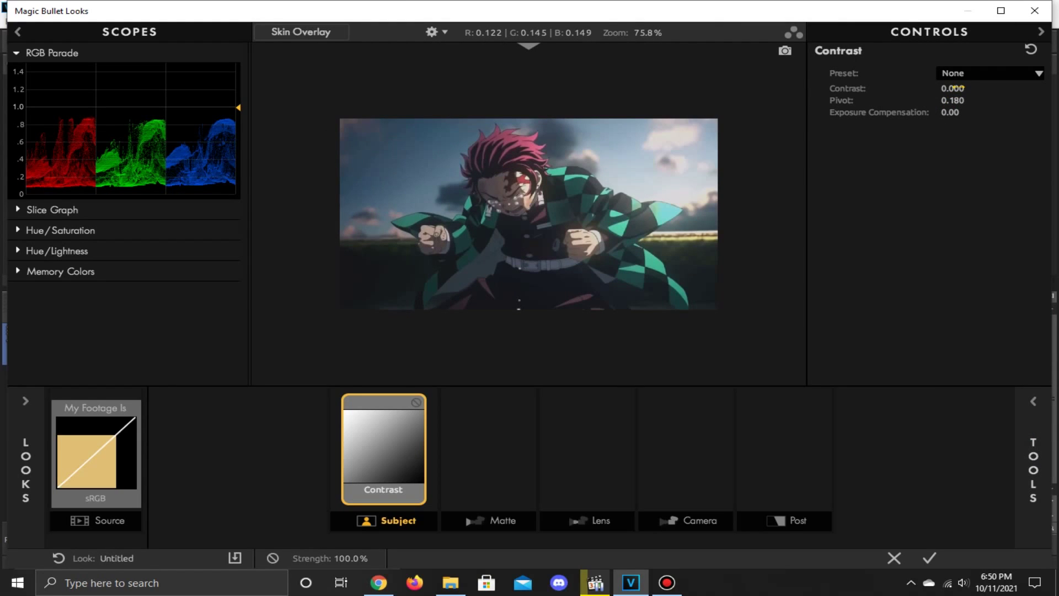
# - Set the Contrast tool's contrast value to +0.190
pyautogui.moveTo(959, 88)
pyautogui.mouseDown()
pyautogui.moveTo(1030, 88)
pyautogui.moveTo(968, 88)
pyautogui.mouseUp()
pyautogui.click(959, 89)
pyautogui.click(973, 88)
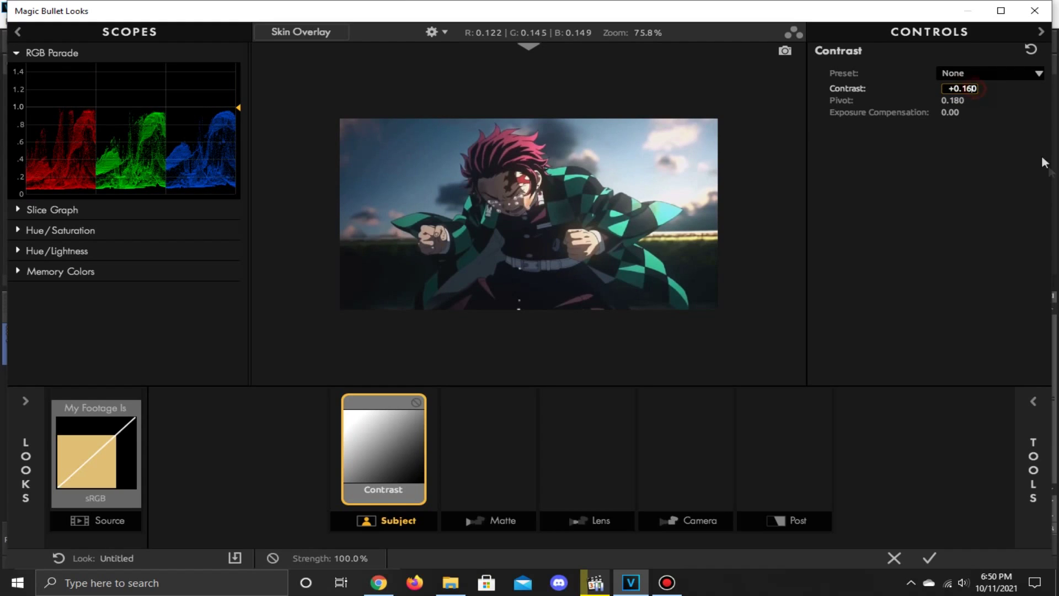
pyautogui.press('BackSpace')
pyautogui.write('9')
pyautogui.press('Return')
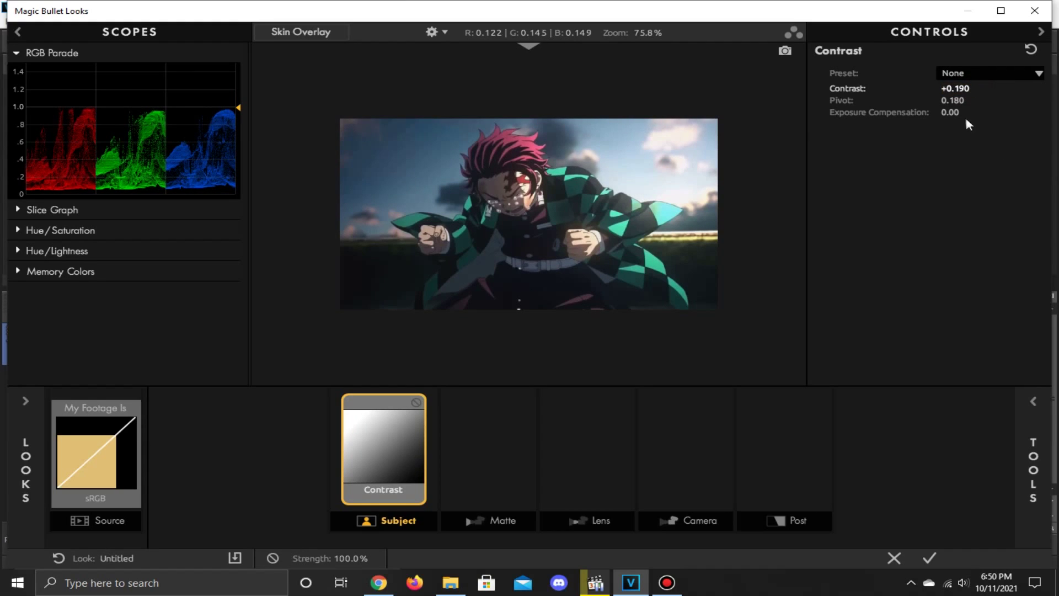
# - Set the Contrast tool's pivot to 0.063
pyautogui.click(963, 100)
pyautogui.click(964, 100)
pyautogui.press('BackSpace')
pyautogui.press('Delete')
pyautogui.press('Delete')
pyautogui.write('063')
pyautogui.press('Return')
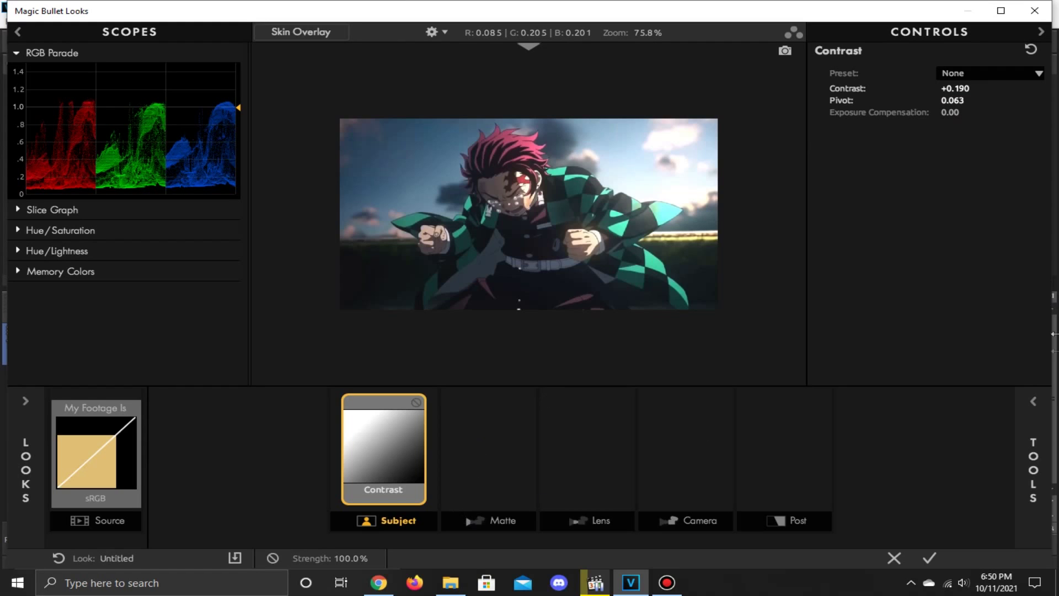
# - Add a Curves tool after Contrast in the Subject stage and show its controls
pyautogui.click(1033, 402)
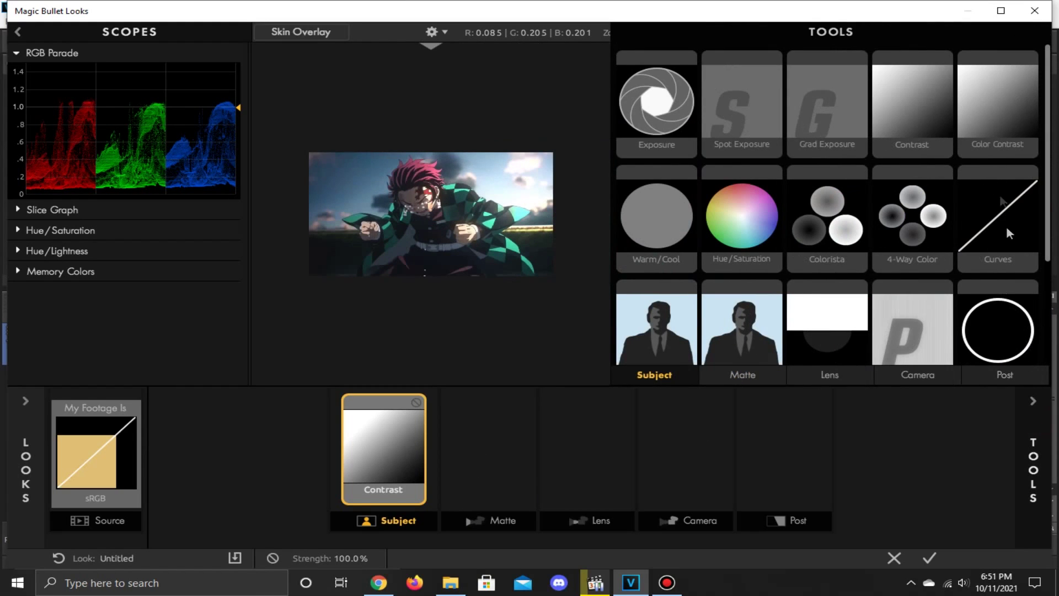
pyautogui.moveTo(1013, 249)
pyautogui.mouseDown()
pyautogui.moveTo(744, 386)
pyautogui.moveTo(566, 441)
pyautogui.moveTo(444, 454)
pyautogui.moveTo(442, 444)
pyautogui.mouseUp()
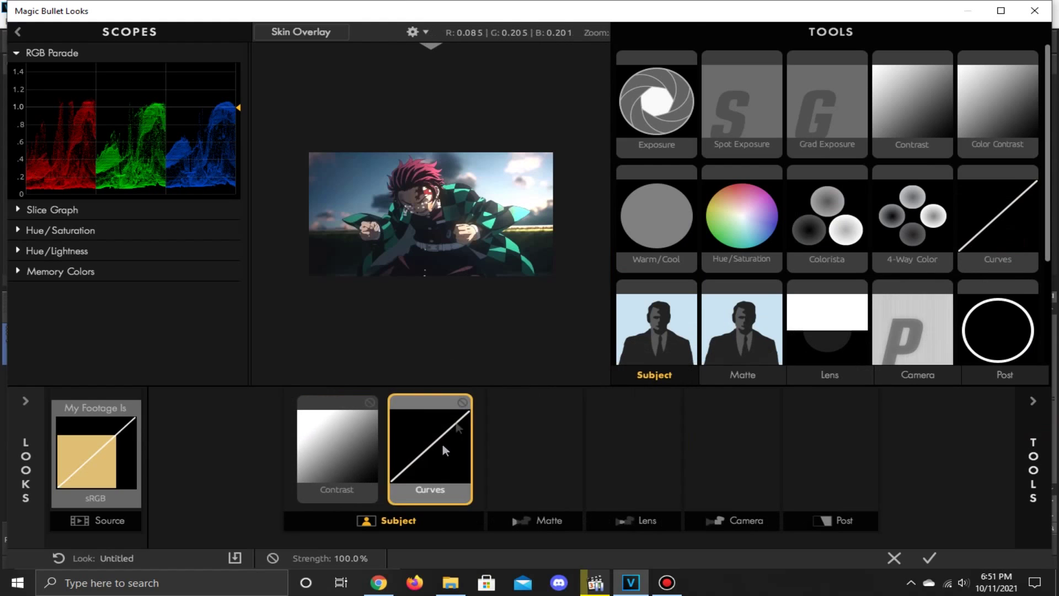
pyautogui.click(1034, 433)
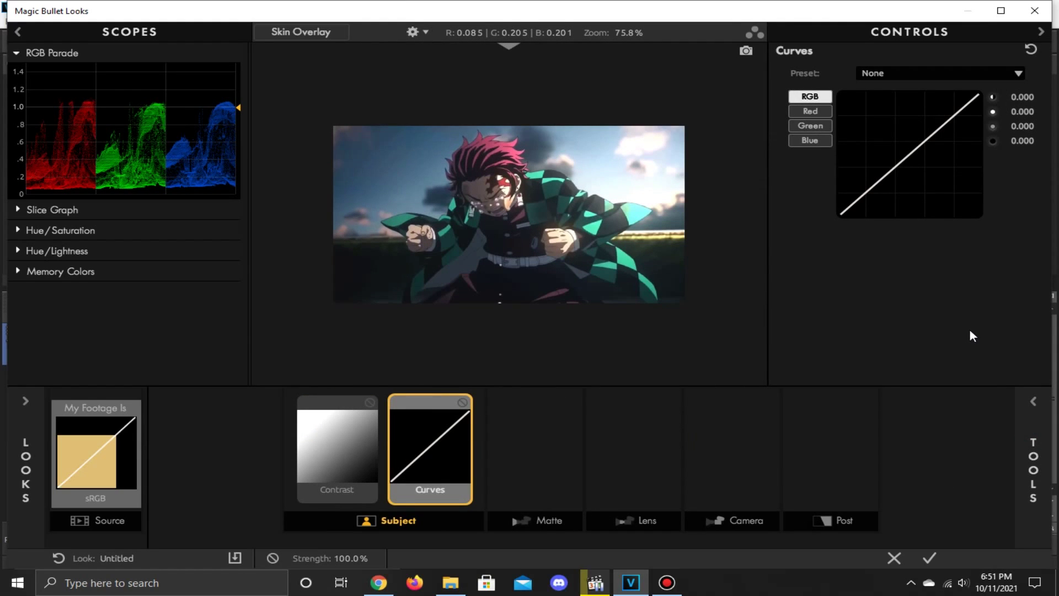
# - Shape the RGB curve with four points, anchoring the shadows on the diagonal and raising the lower midtones and highlights above it
pyautogui.click(866, 191)
pyautogui.moveTo(865, 190); pyautogui.dragTo(866, 189)
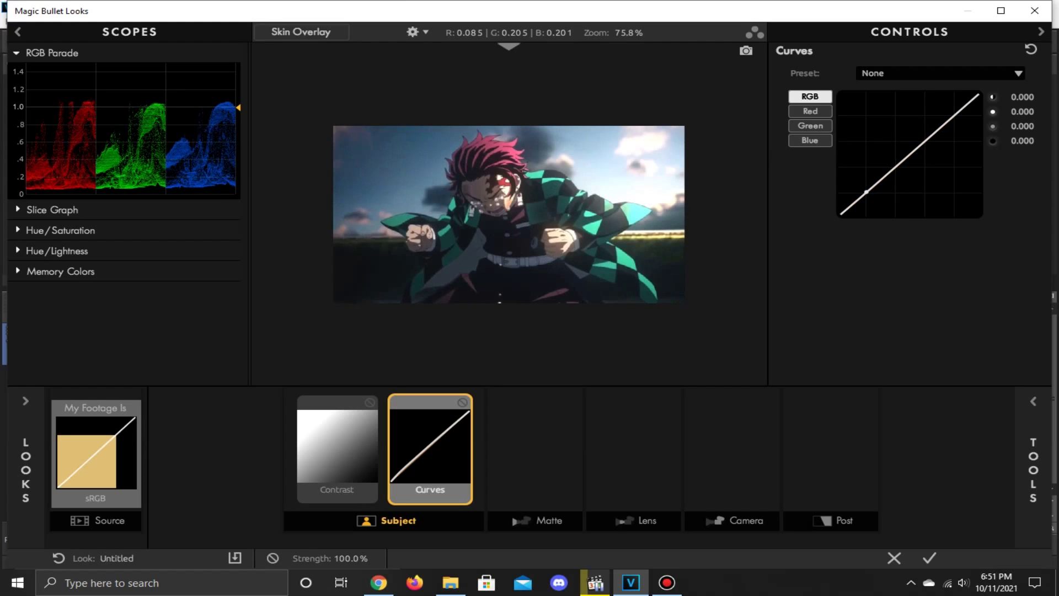
pyautogui.click(869, 192)
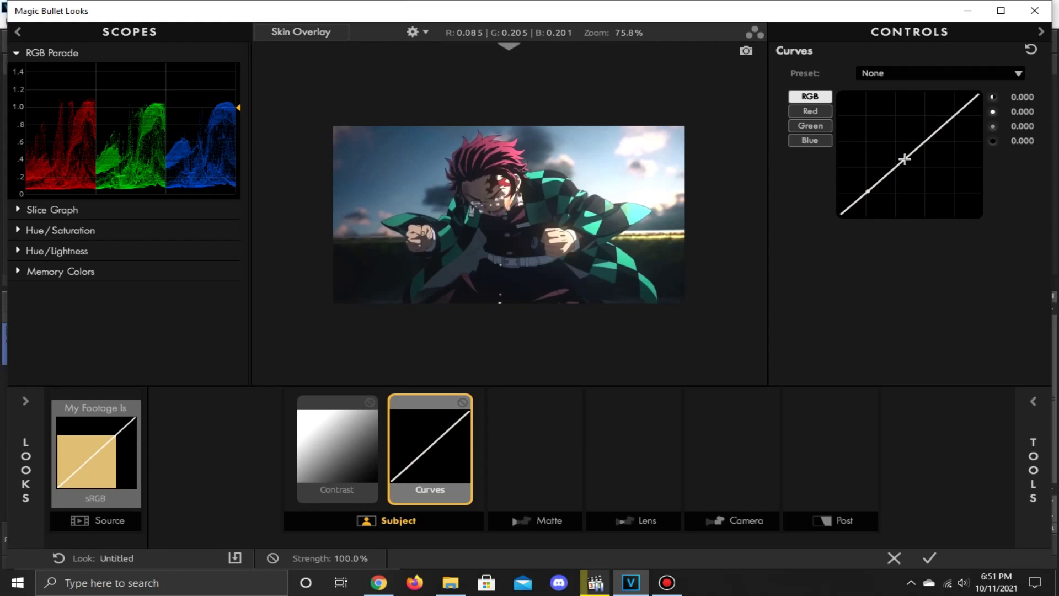
pyautogui.moveTo(903, 163); pyautogui.dragTo(896, 159)
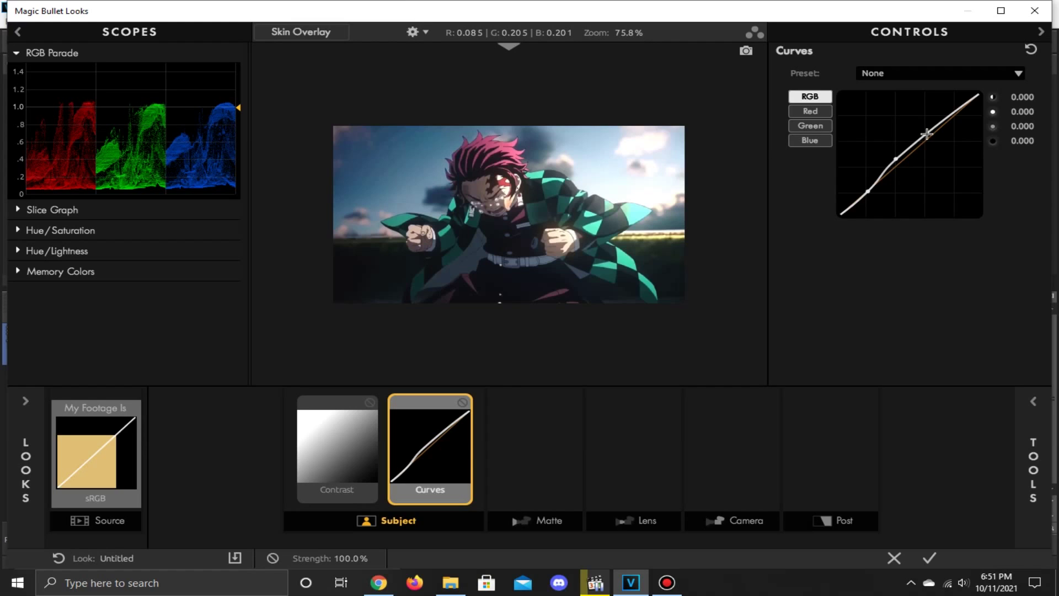
pyautogui.moveTo(929, 133); pyautogui.dragTo(931, 140)
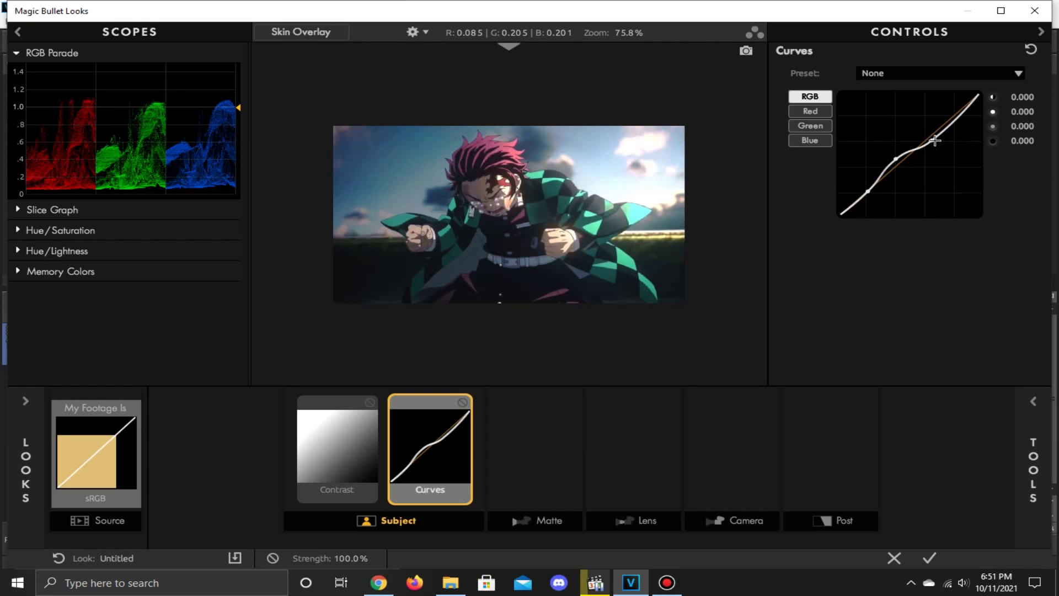
pyautogui.moveTo(933, 140); pyautogui.dragTo(952, 113)
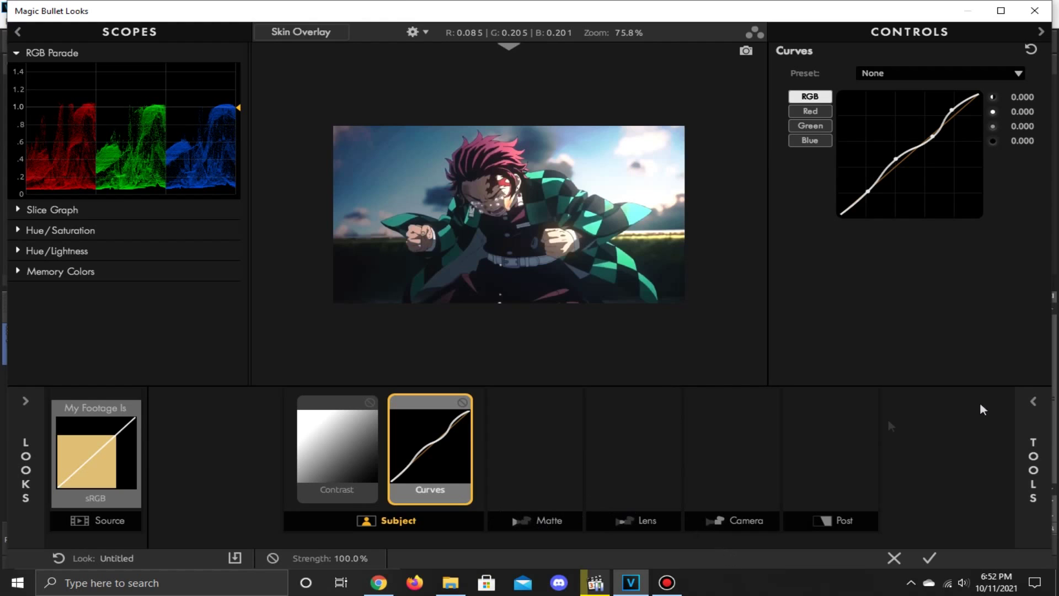
# - Add a LUT tool to the Camera stage of the look and show its controls
pyautogui.click(1027, 422)
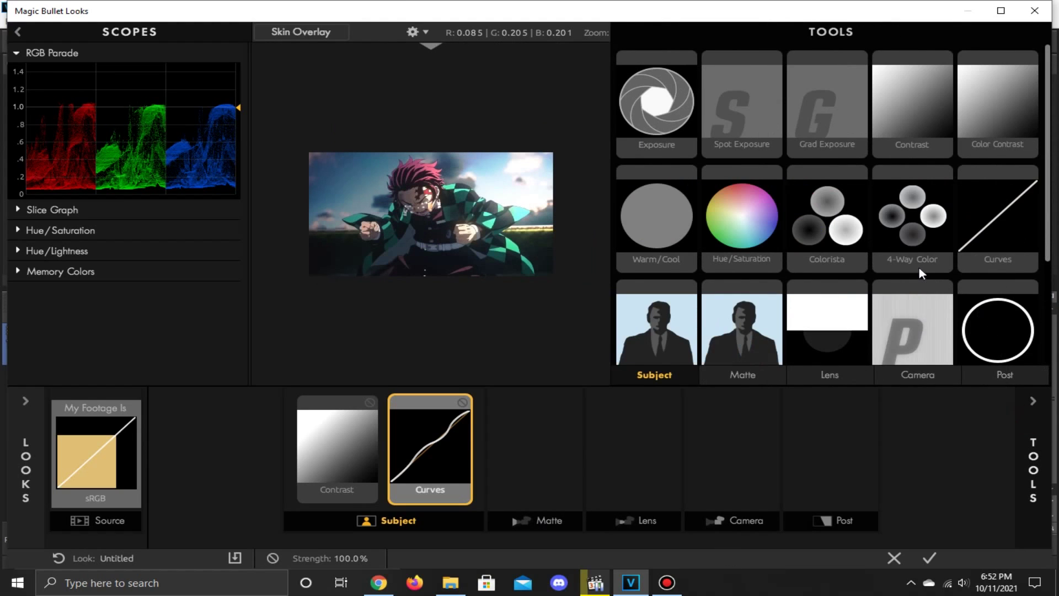
pyautogui.scroll(-2, 918, 266)
pyautogui.click(646, 521)
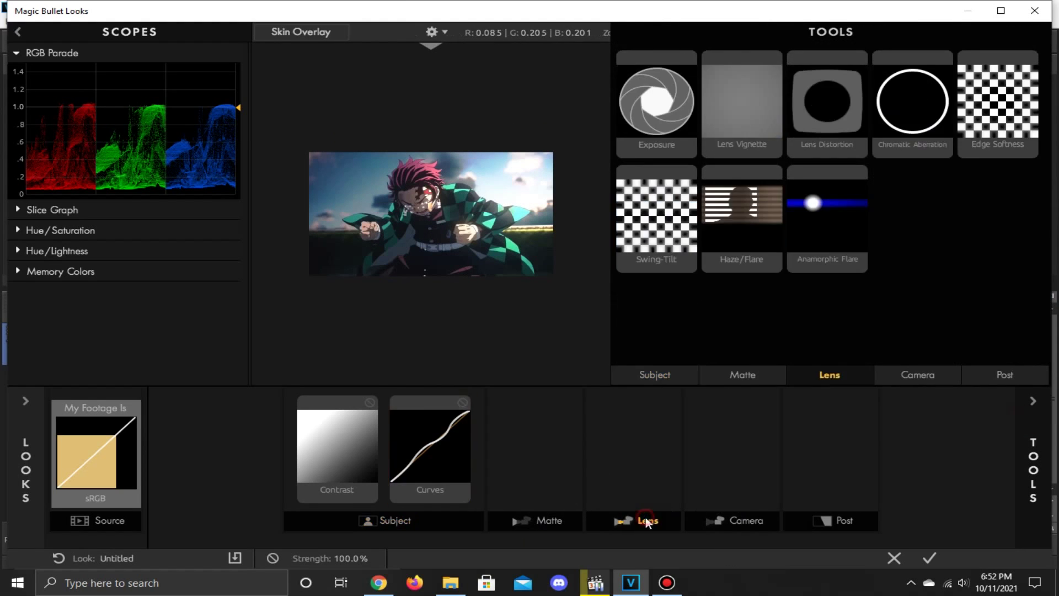
pyautogui.click(727, 521)
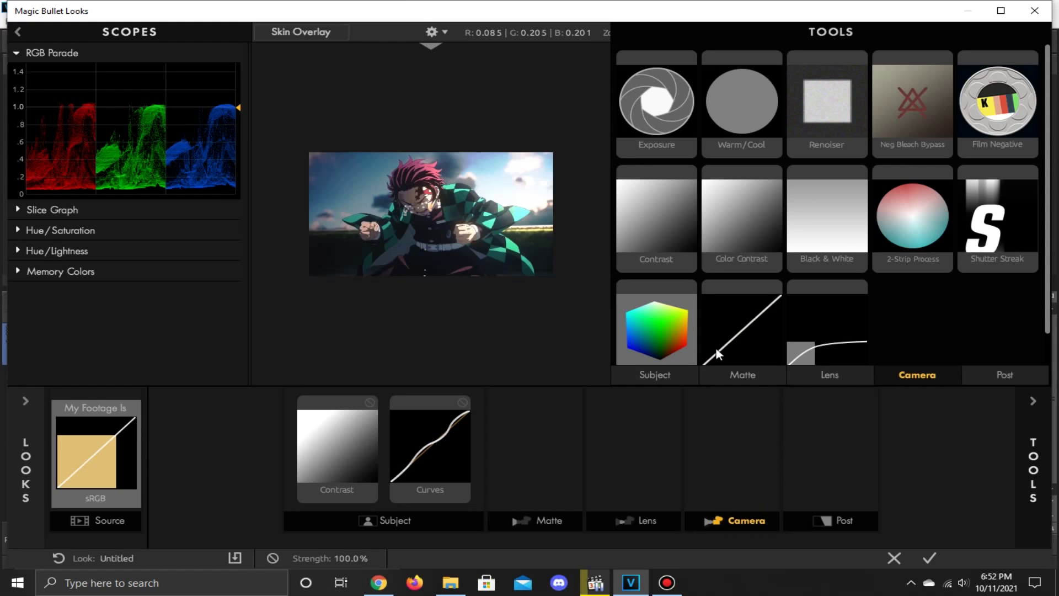
pyautogui.scroll(-1, 715, 296)
pyautogui.moveTo(656, 297); pyautogui.dragTo(717, 474)
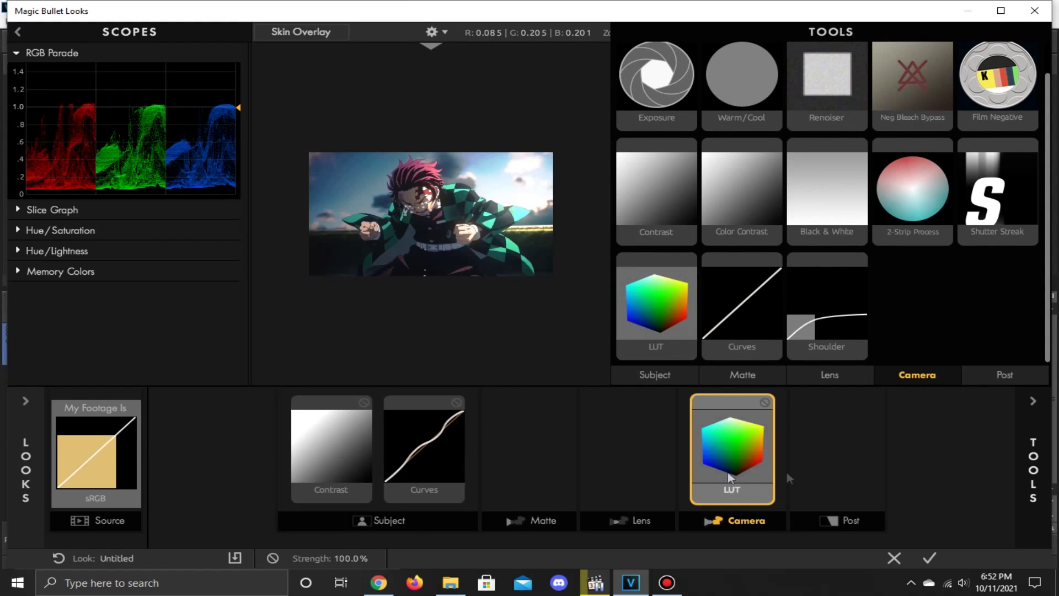
pyautogui.click(1042, 421)
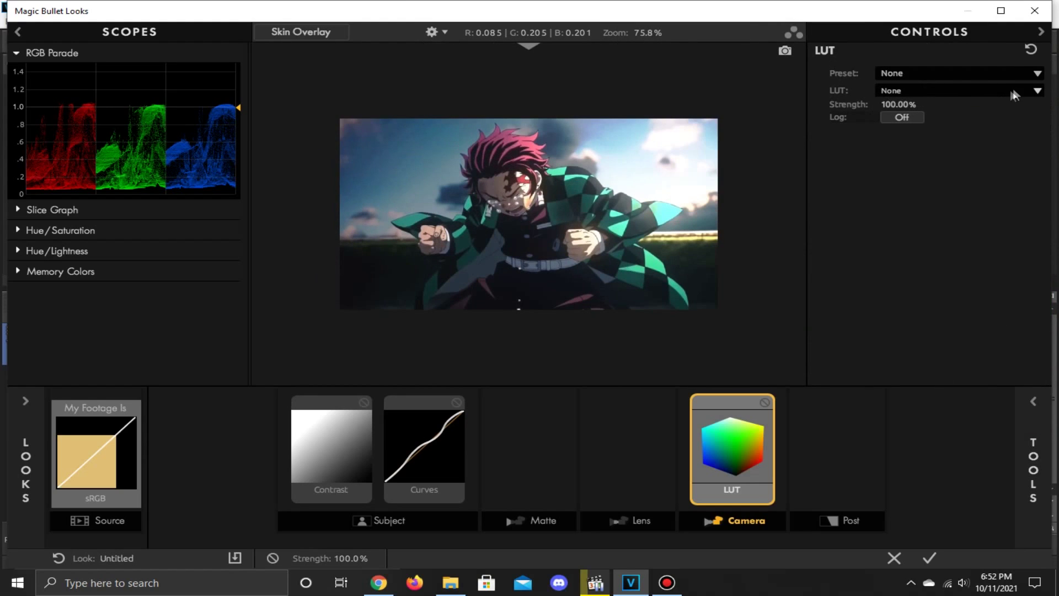
# - Assign the Emlo LUT to the LUT tool in the Camera stage
pyautogui.click(1042, 91)
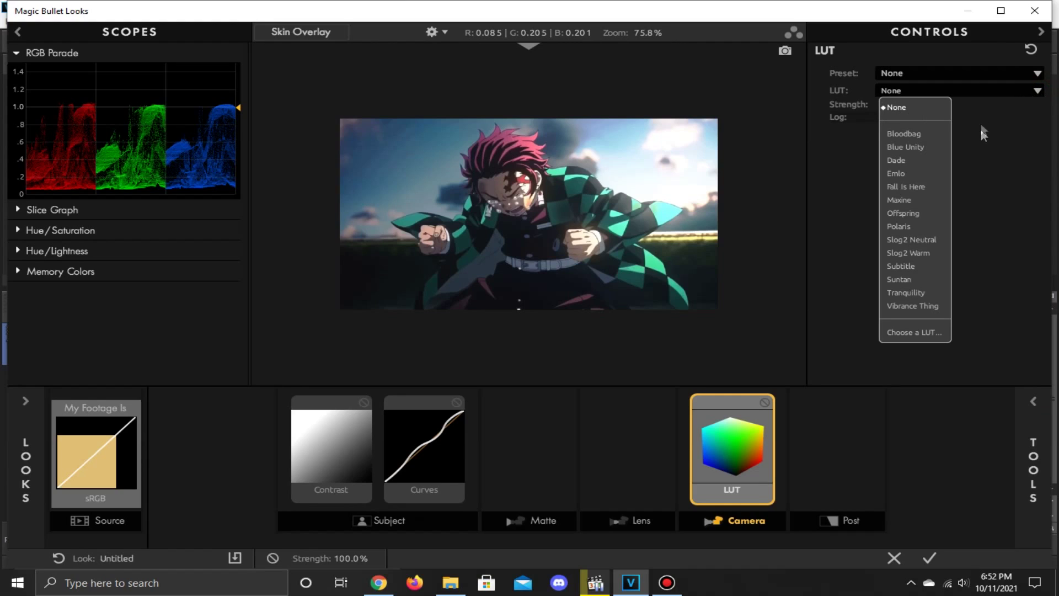
pyautogui.click(1000, 123)
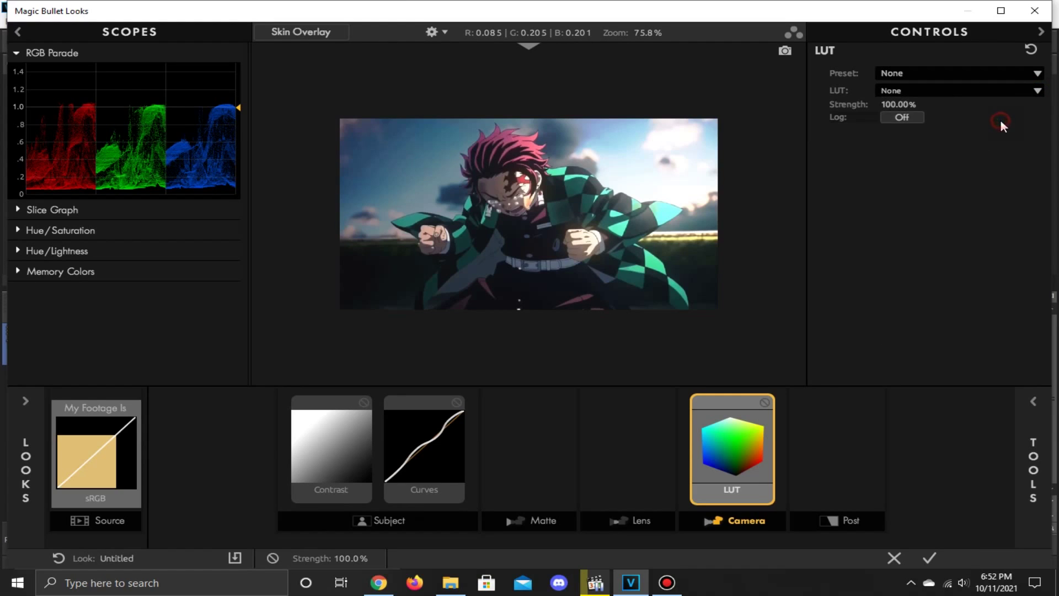
pyautogui.click(1036, 91)
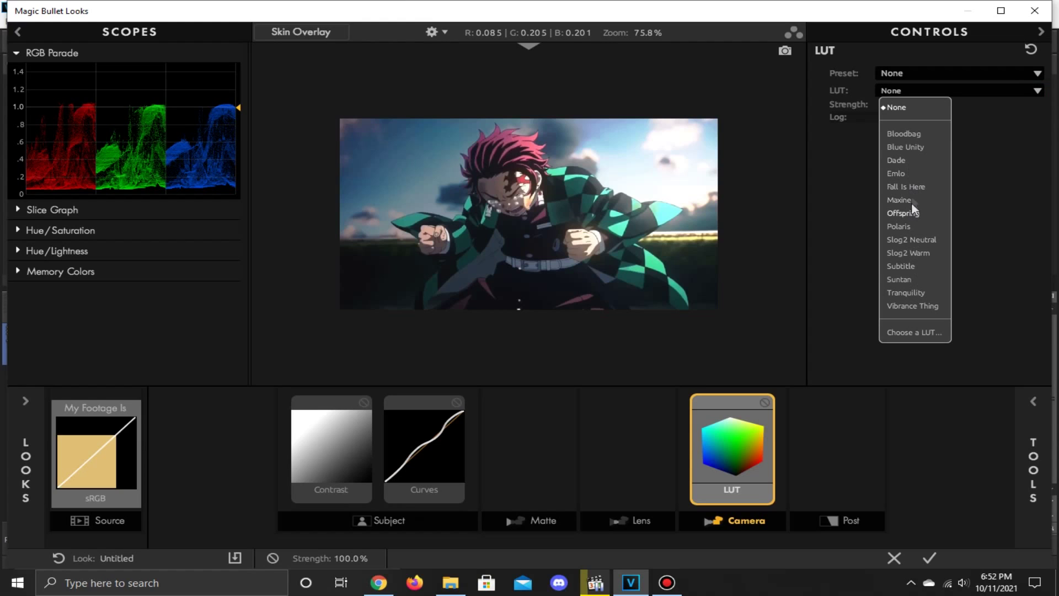
pyautogui.click(906, 173)
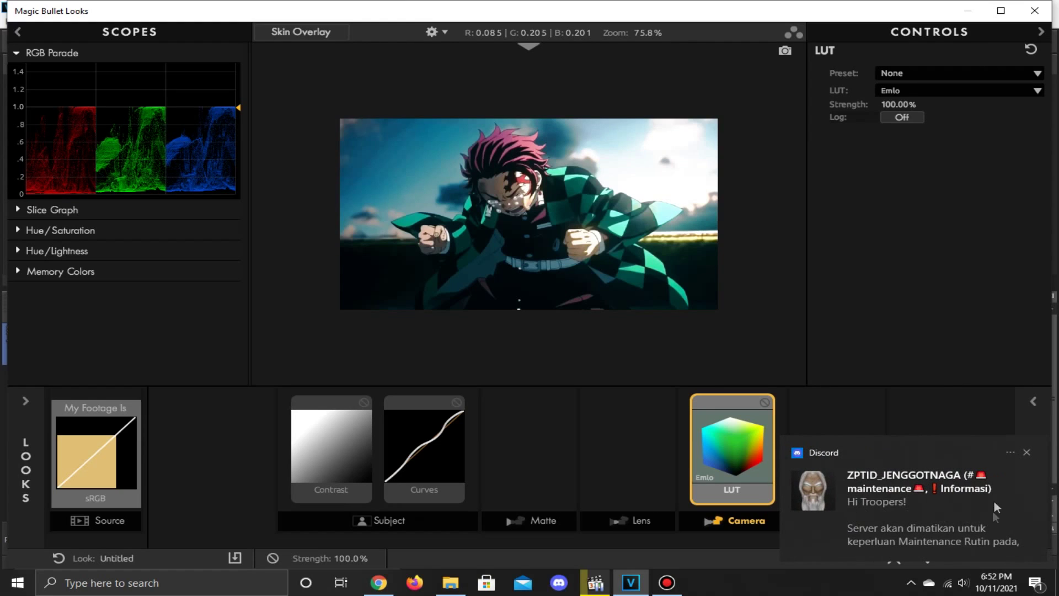
# - Dismiss the Discord notification and add a Mojo II tool to the Post stage
pyautogui.click(1033, 401)
pyautogui.click(1028, 454)
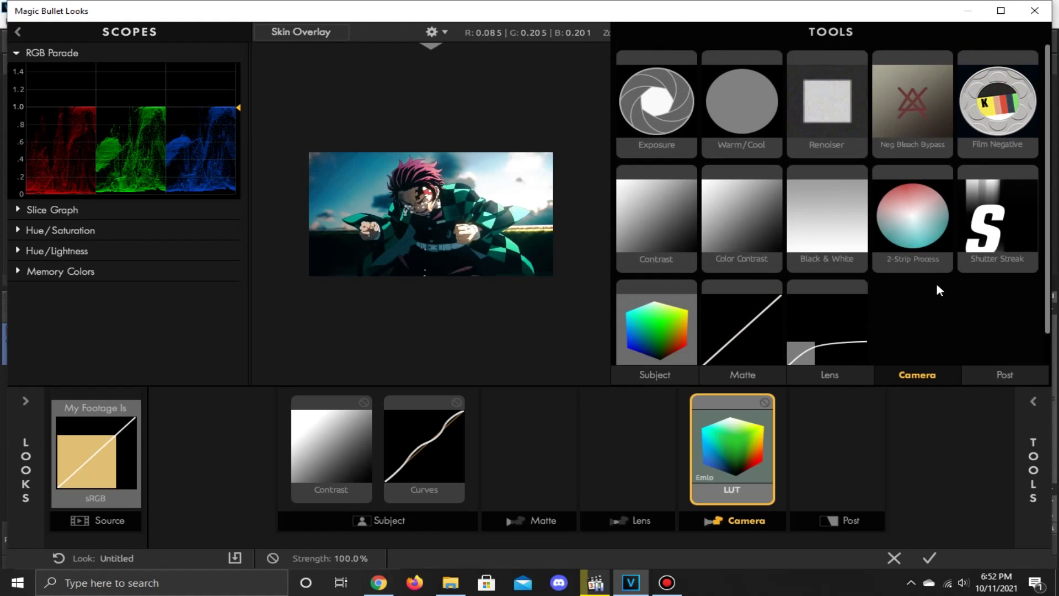
pyautogui.click(852, 516)
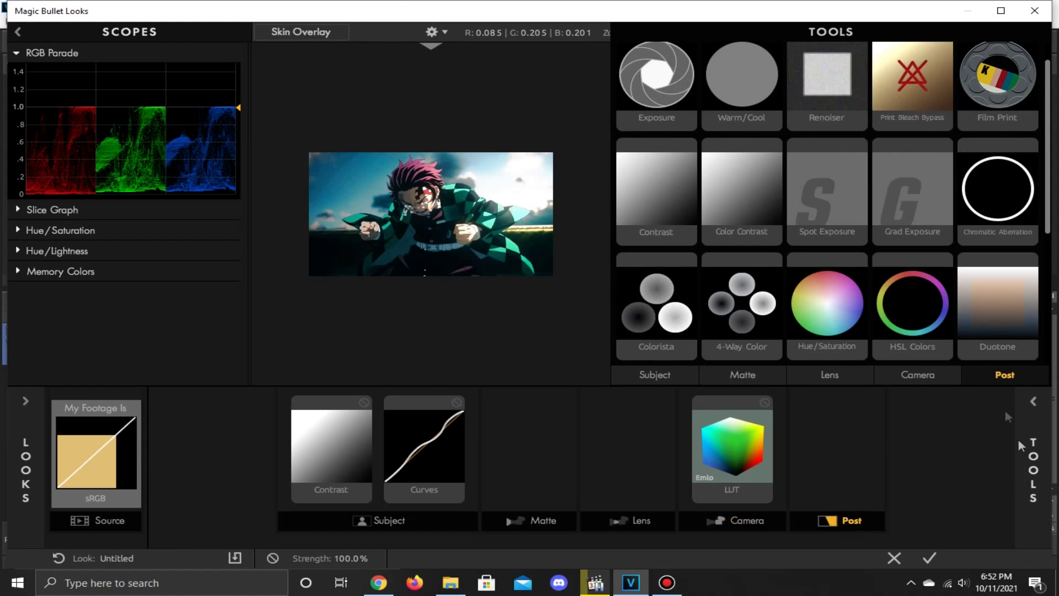
pyautogui.scroll(-3, 919, 231)
pyautogui.moveTo(828, 260); pyautogui.dragTo(837, 475)
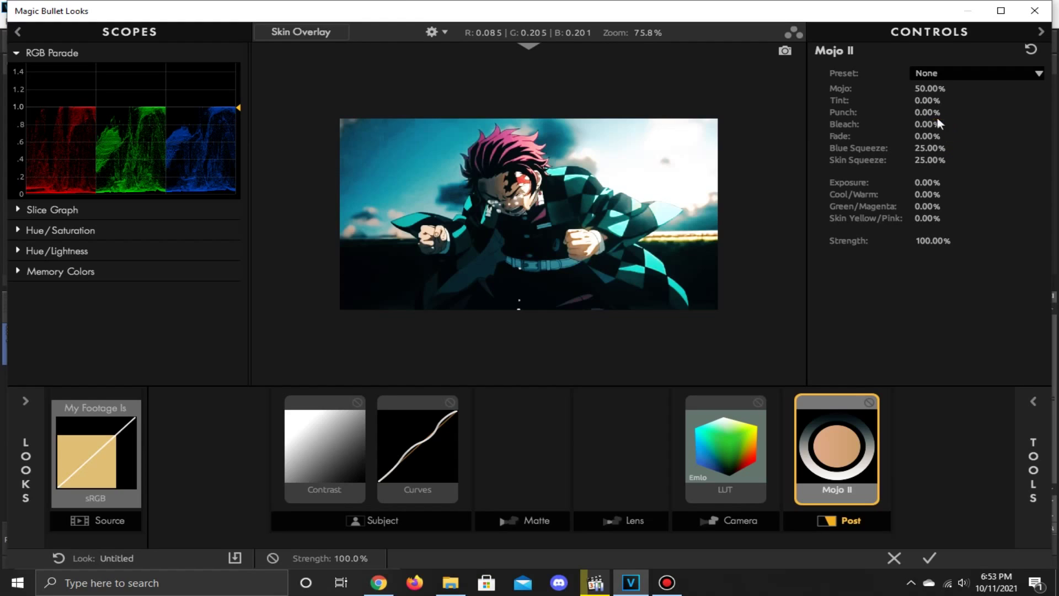
# - Set Mojo II's fade to 16.60% and its exposure to +0.25%
pyautogui.click(932, 136)
pyautogui.write('16.6')
pyautogui.press('Return')
pyautogui.moveTo(932, 182); pyautogui.dragTo(943, 260)
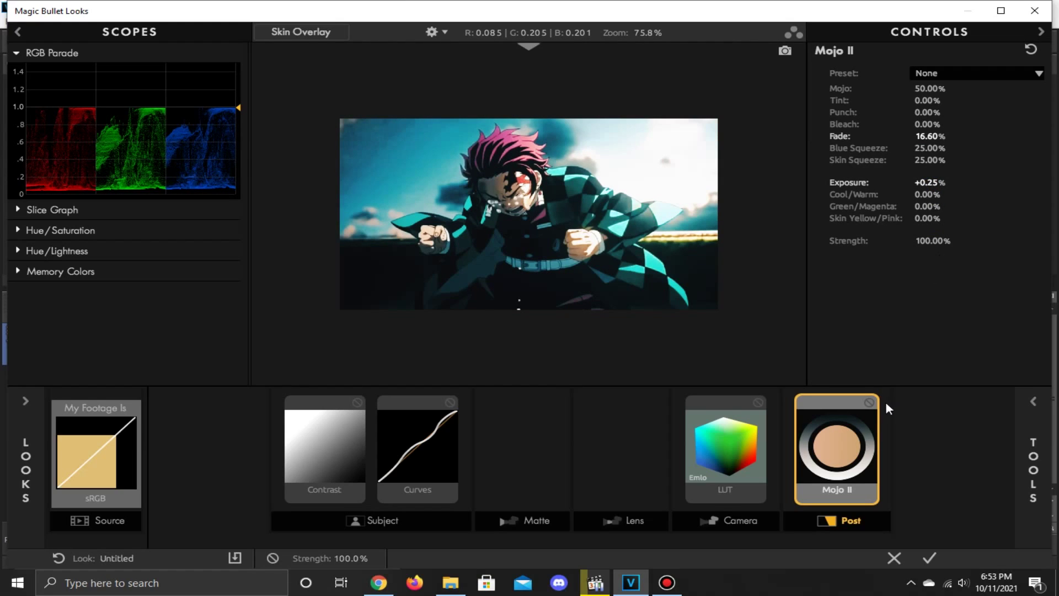
# - Add an HSL Colors tool after Mojo II in the Post stage and set its red hue to +100%
pyautogui.click(1034, 470)
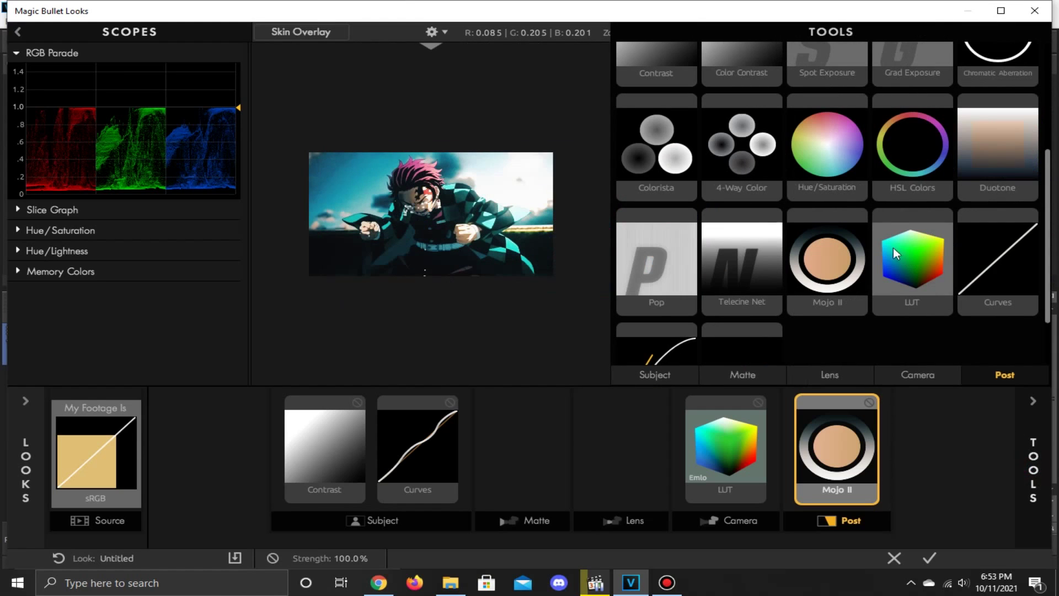
pyautogui.scroll(-1, 892, 243)
pyautogui.moveTo(925, 181); pyautogui.dragTo(892, 453)
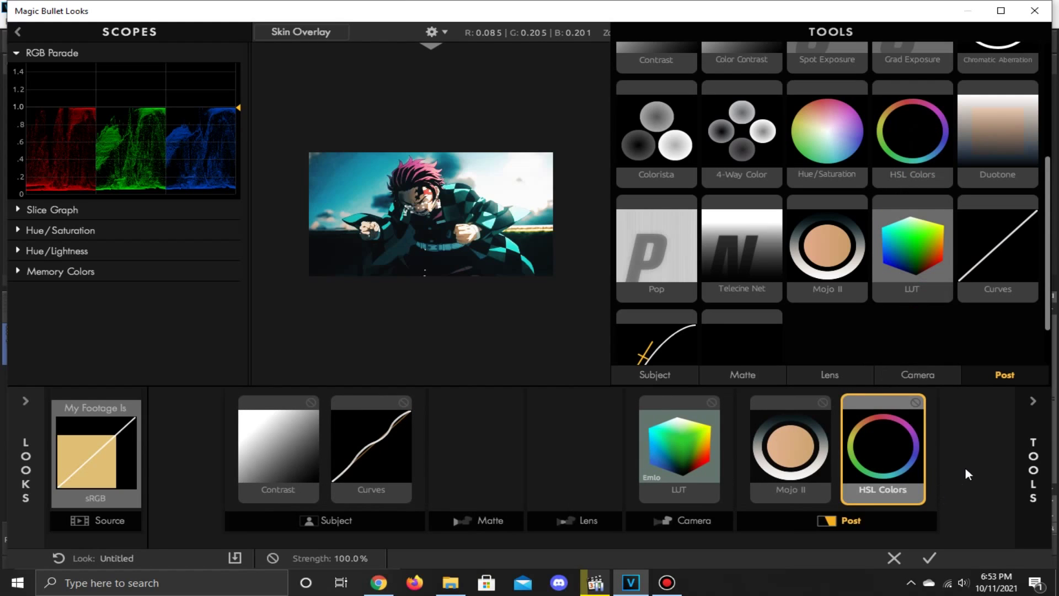
pyautogui.click(1029, 462)
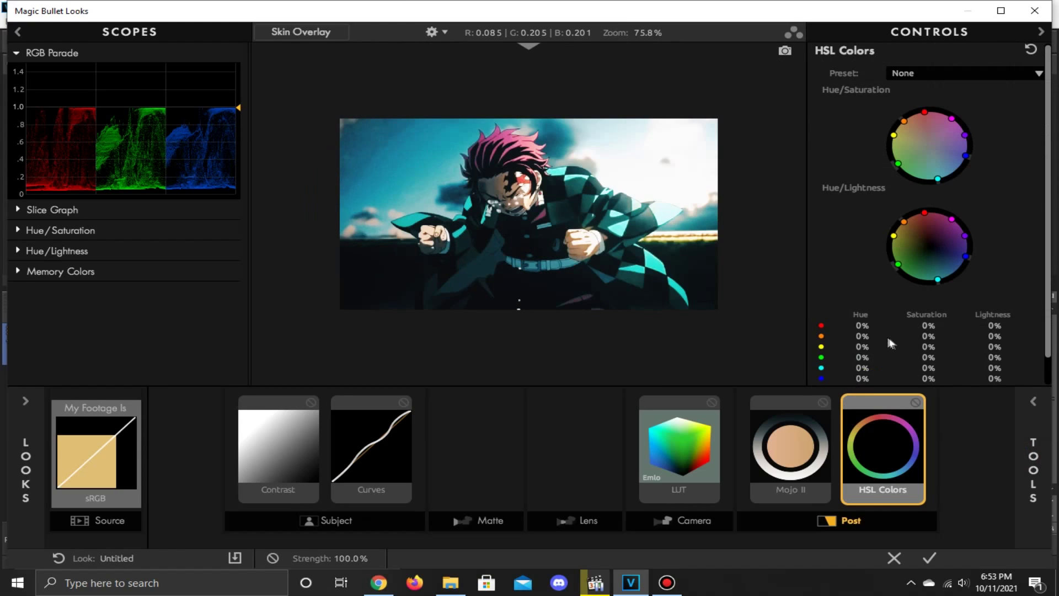
pyautogui.moveTo(864, 325); pyautogui.dragTo(920, 325)
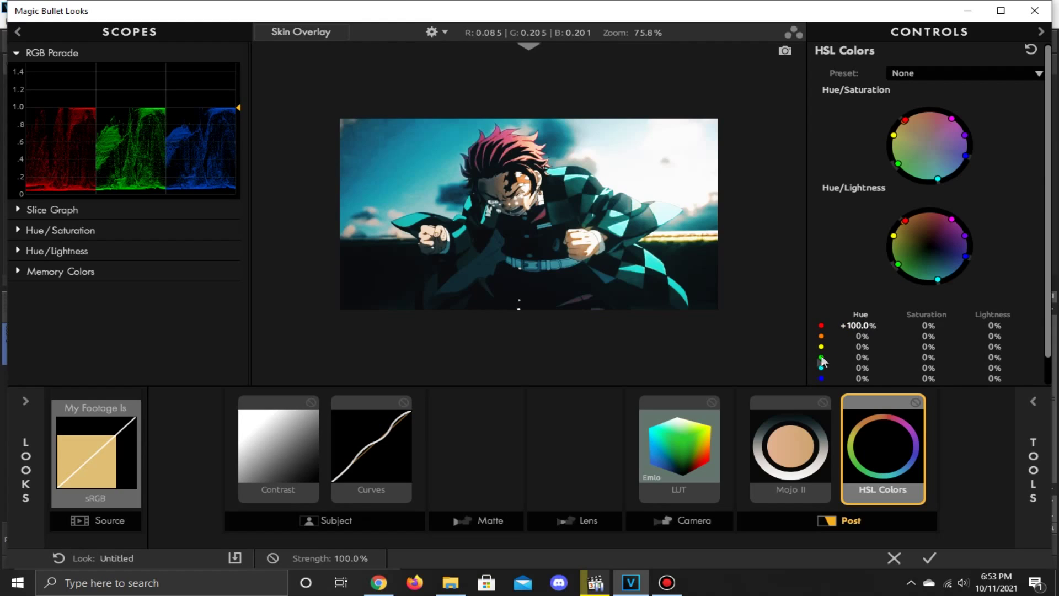
# - Set the HSL Colors hues to -91.2% for orange, -63.6% for yellow, +50.1% for cyan and -0.9% for blue
pyautogui.moveTo(860, 337); pyautogui.dragTo(809, 337)
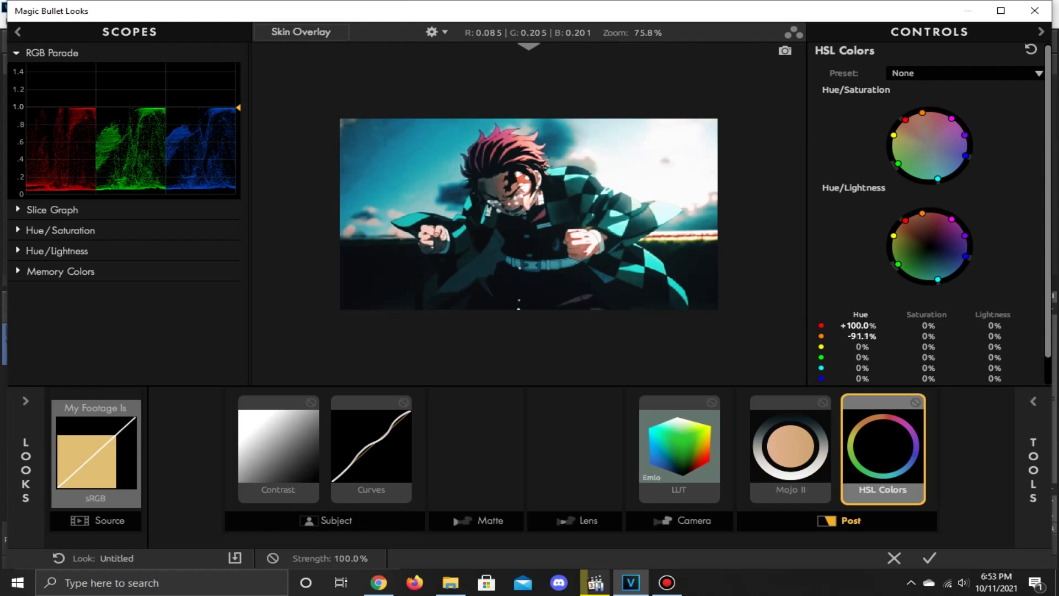
pyautogui.moveTo(812, 337); pyautogui.dragTo(812, 336)
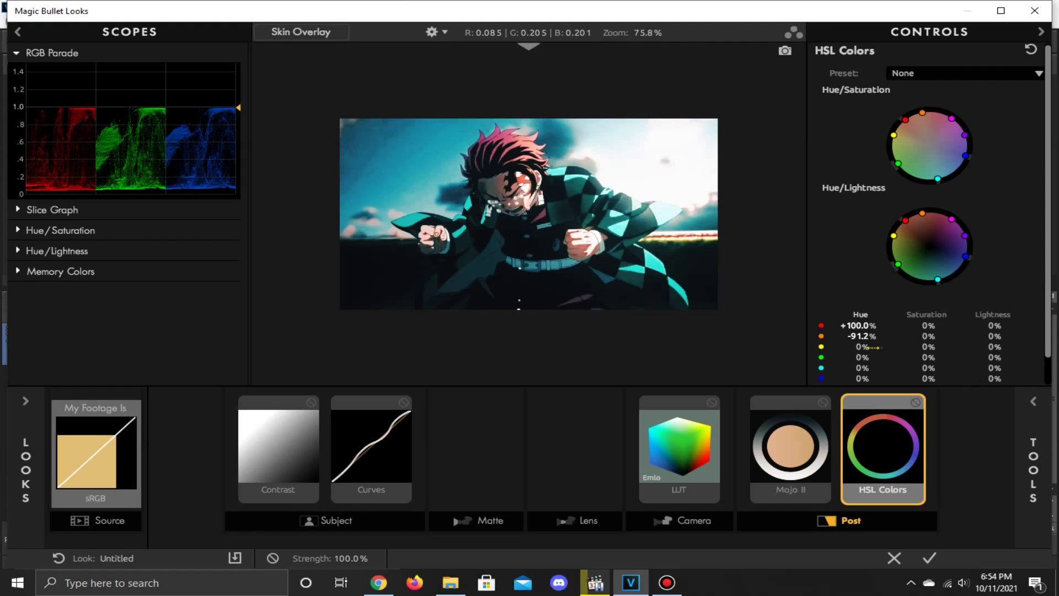
pyautogui.moveTo(812, 347); pyautogui.dragTo(784, 347)
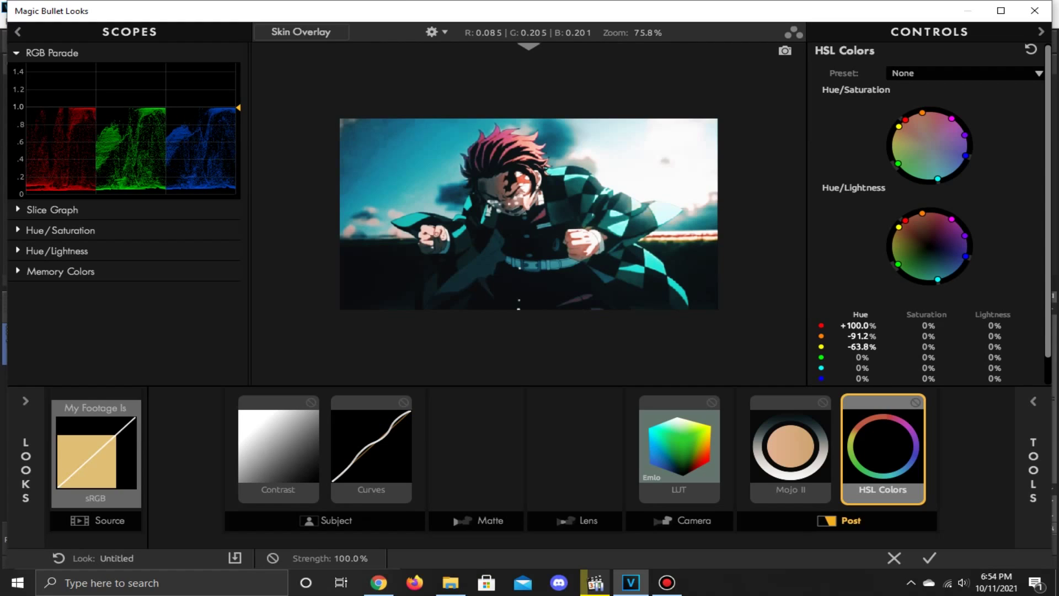
pyautogui.moveTo(861, 347); pyautogui.dragTo(863, 347)
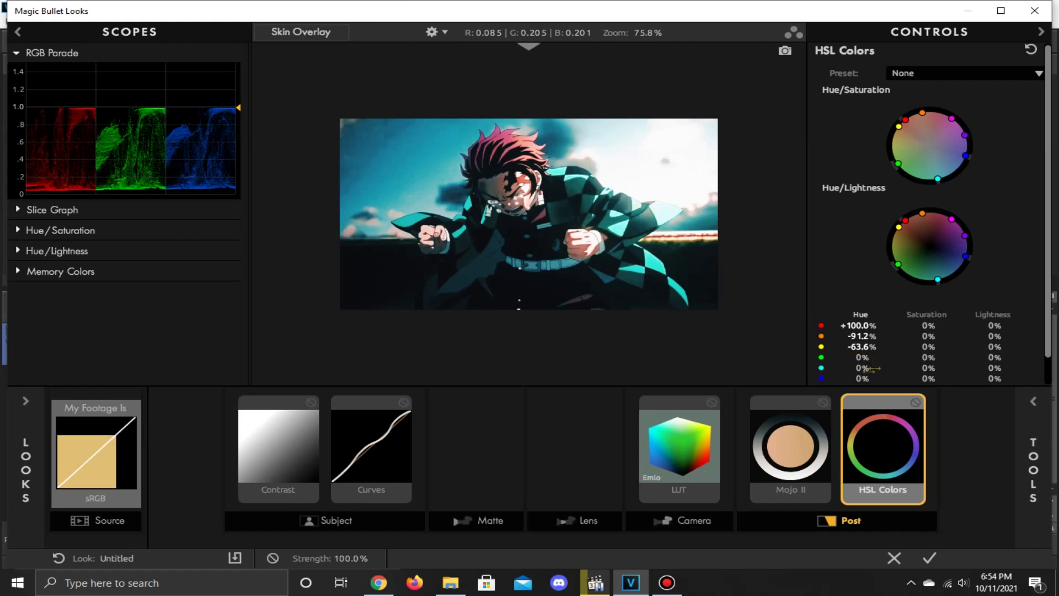
pyautogui.moveTo(863, 368); pyautogui.dragTo(865, 368)
pyautogui.moveTo(863, 368); pyautogui.dragTo(922, 368)
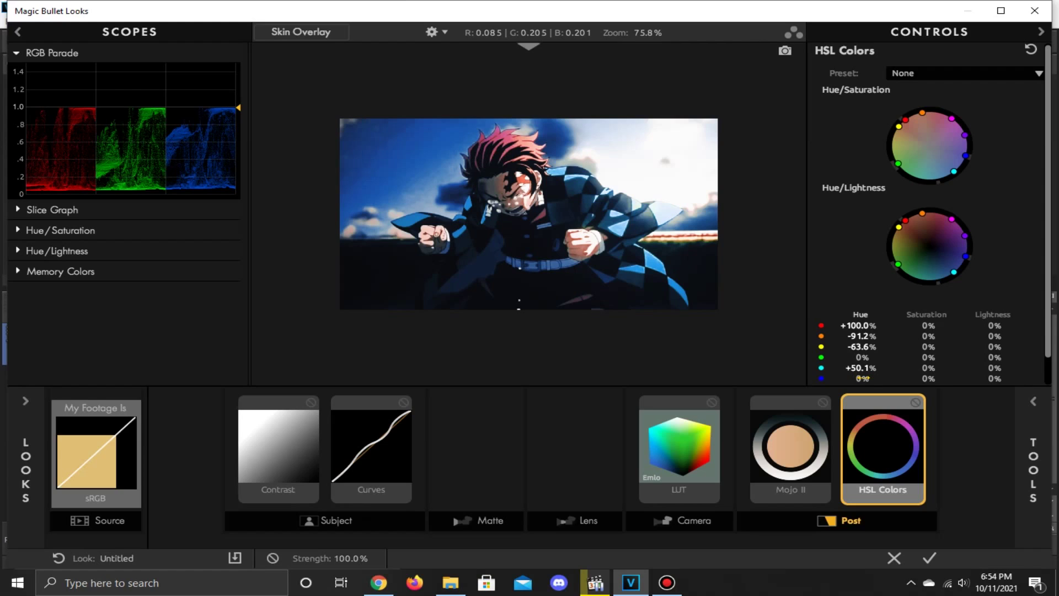
pyautogui.moveTo(863, 377); pyautogui.dragTo(860, 378)
# - Set HSL Colors saturation to +46.2% for red, +7.3% for orange and +35.0% for yellow, and orange lightness to +30.7%
pyautogui.moveTo(925, 328); pyautogui.dragTo(954, 328)
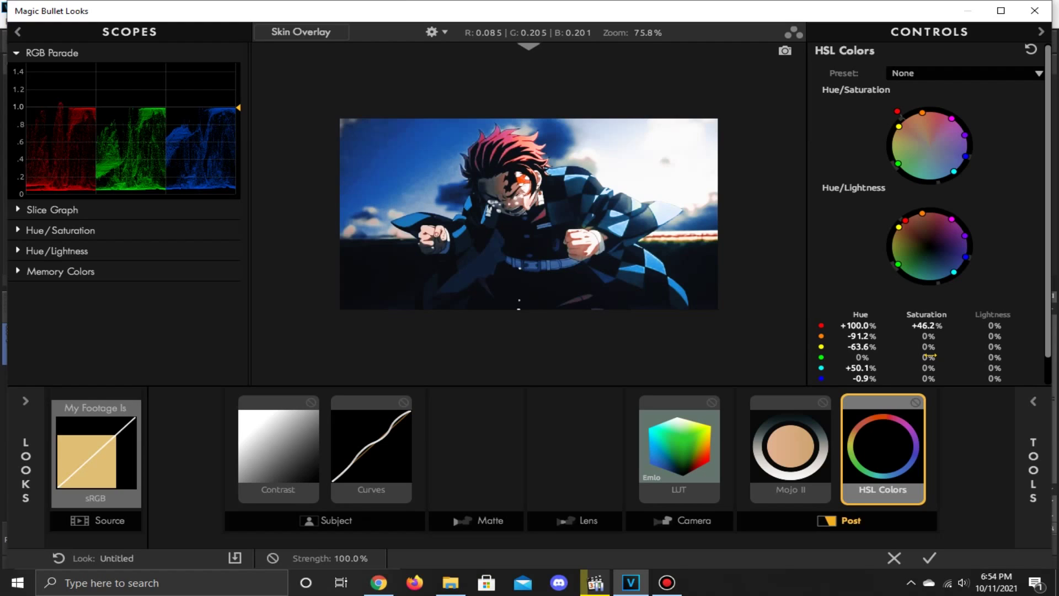
pyautogui.moveTo(930, 336); pyautogui.dragTo(945, 351)
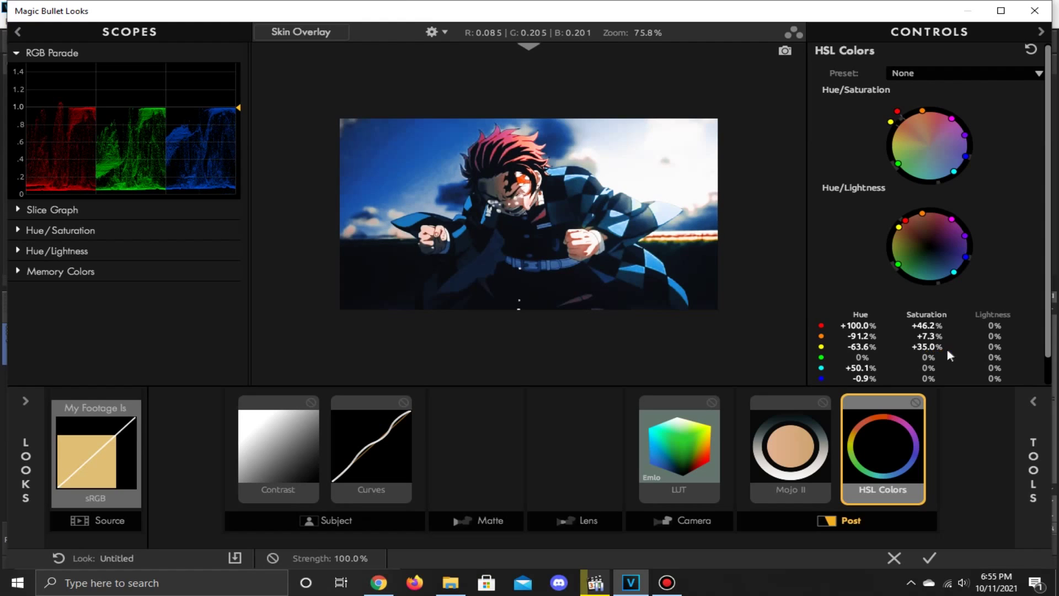
pyautogui.moveTo(986, 334); pyautogui.dragTo(988, 334)
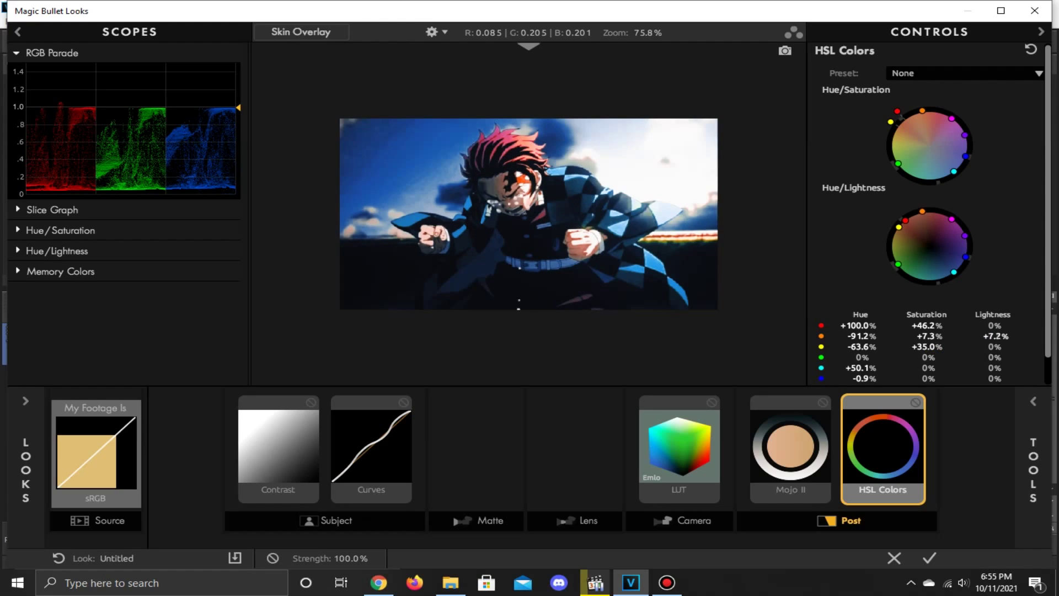
pyautogui.moveTo(987, 334); pyautogui.dragTo(991, 334)
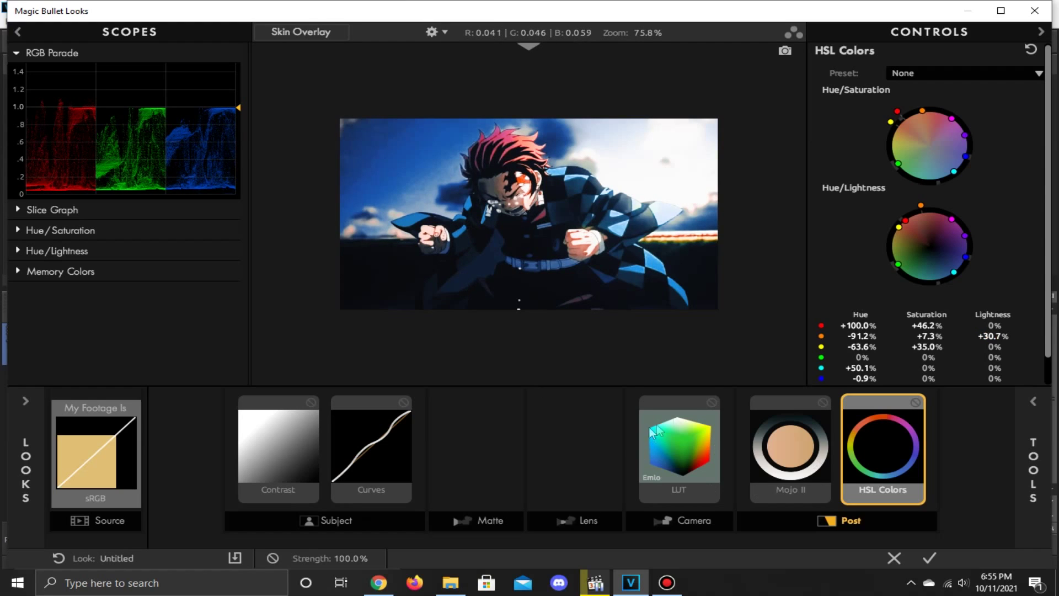
# - Compare the image with and without the LUT tool in the Camera stage, leaving the LUT disabled
pyautogui.click(714, 401)
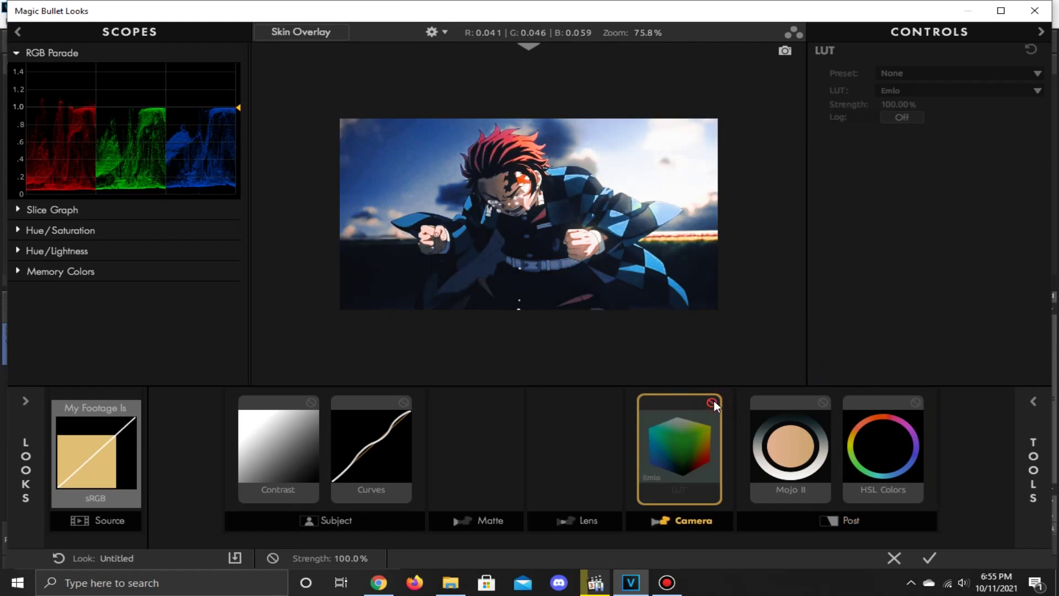
pyautogui.click(713, 401)
pyautogui.click(713, 401)
# - Apply the look to the clip and toggle keyframe animation for the Looks effect's Strength before closing its effect settings
pyautogui.click(930, 557)
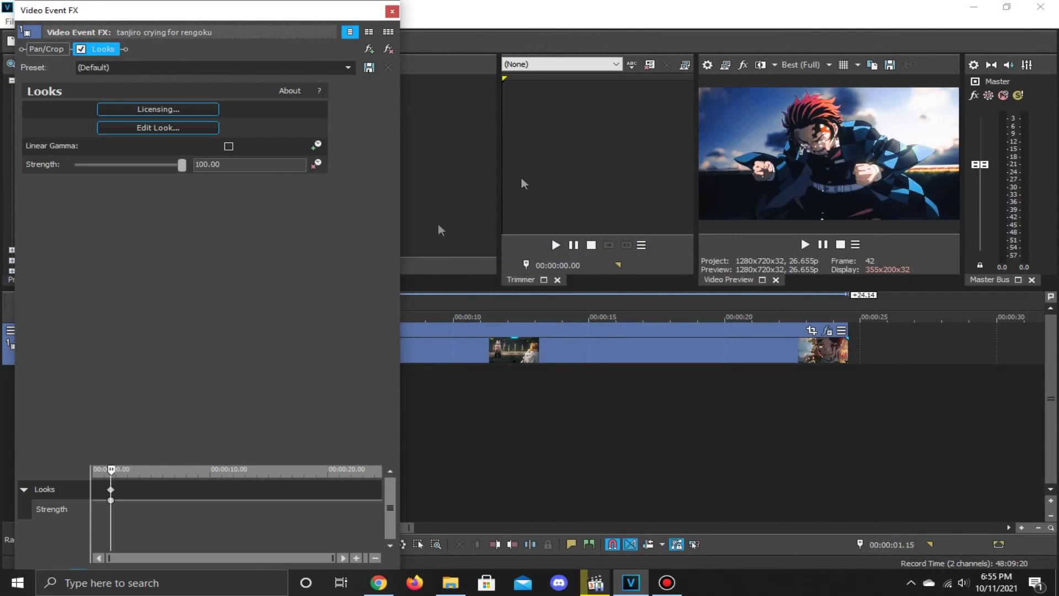
pyautogui.click(317, 164)
pyautogui.click(391, 11)
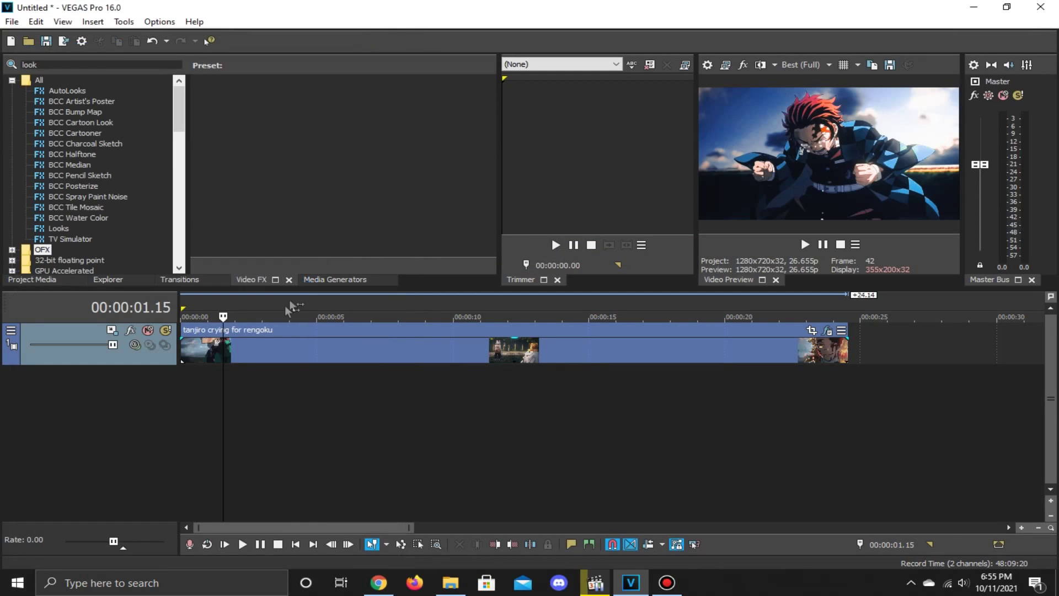
# - Check the graded image at various points of the clip between its start and about 10 seconds
pyautogui.click(243, 312)
pyautogui.click(282, 312)
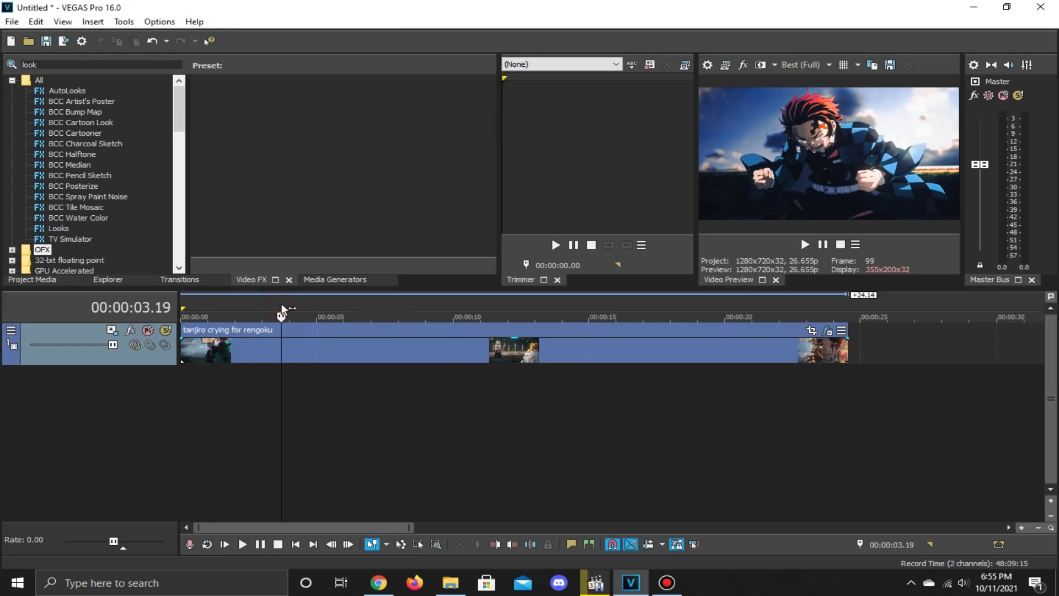
pyautogui.click(312, 312)
pyautogui.click(338, 310)
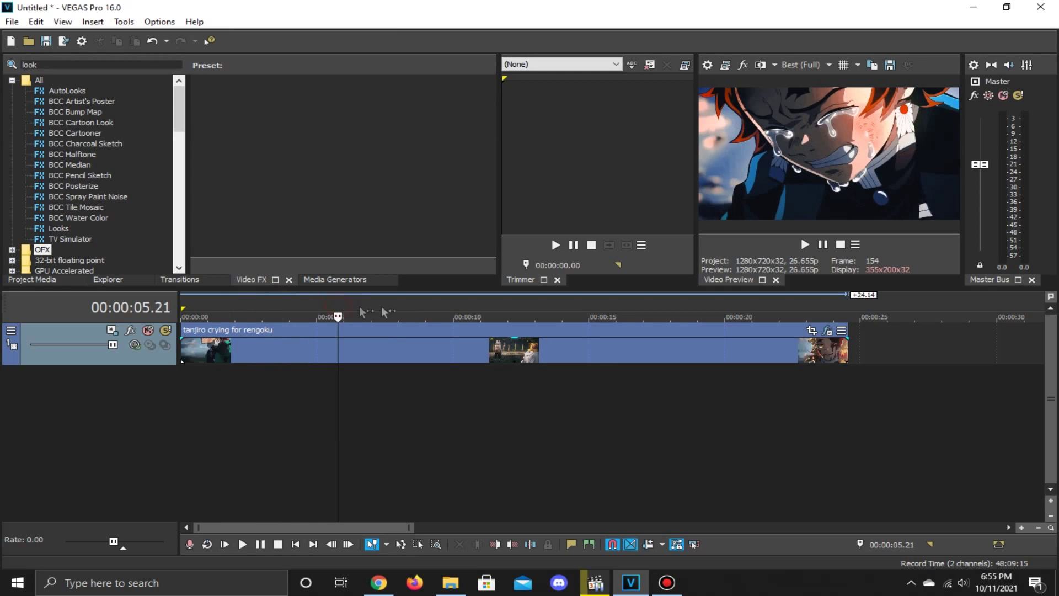
pyautogui.click(403, 308)
pyautogui.click(461, 309)
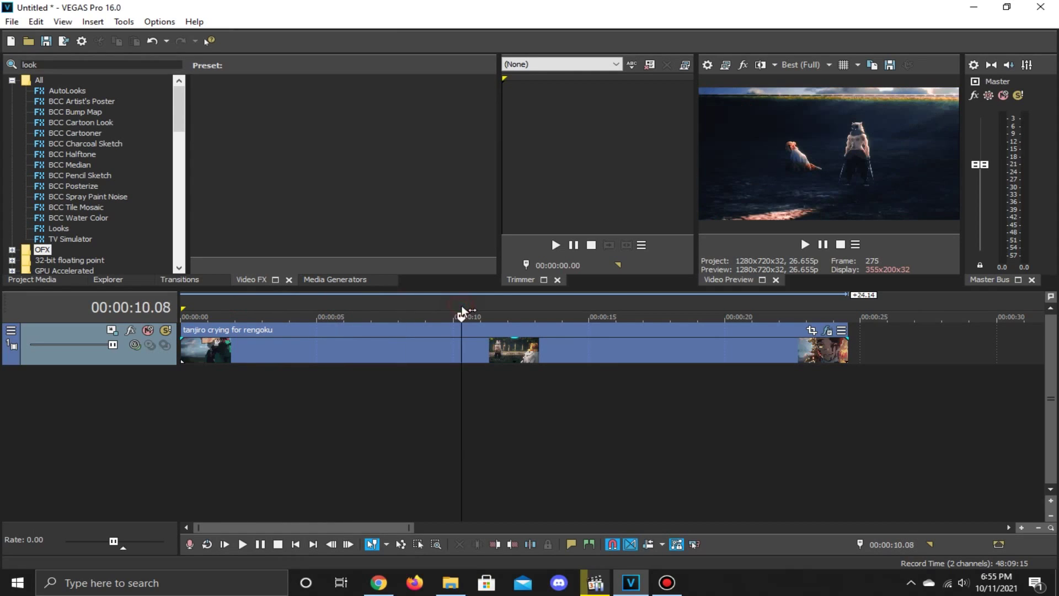
pyautogui.click(380, 306)
pyautogui.click(338, 307)
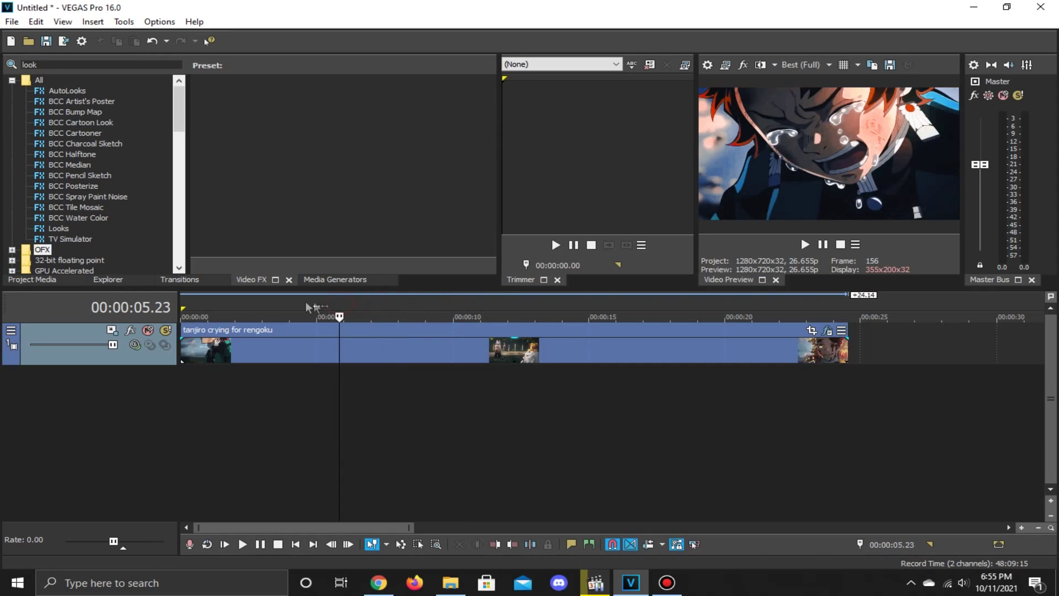
pyautogui.click(305, 307)
pyautogui.click(259, 306)
pyautogui.click(200, 306)
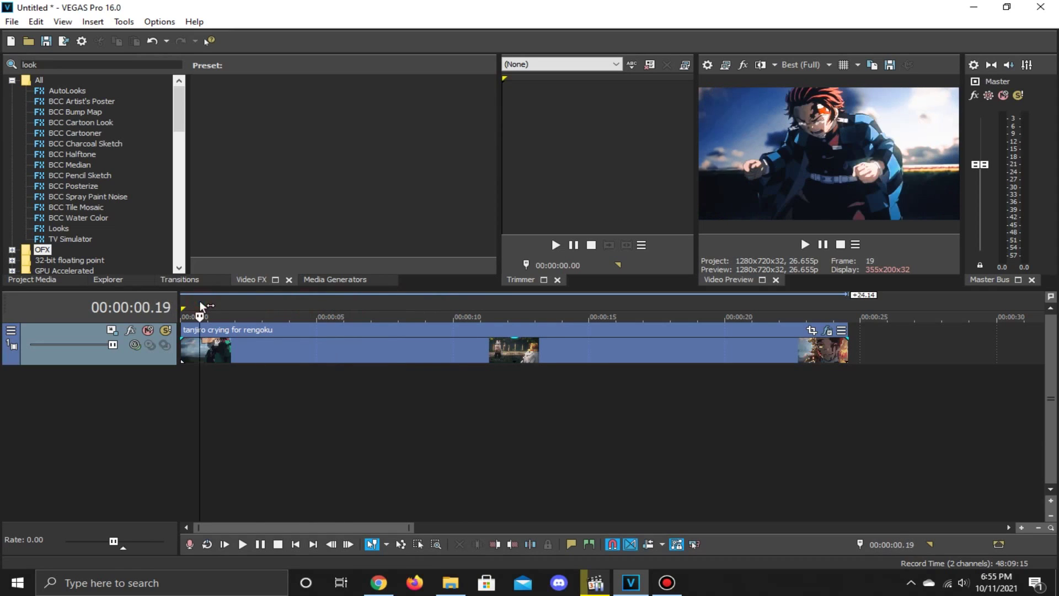
pyautogui.click(180, 299)
pyautogui.click(217, 304)
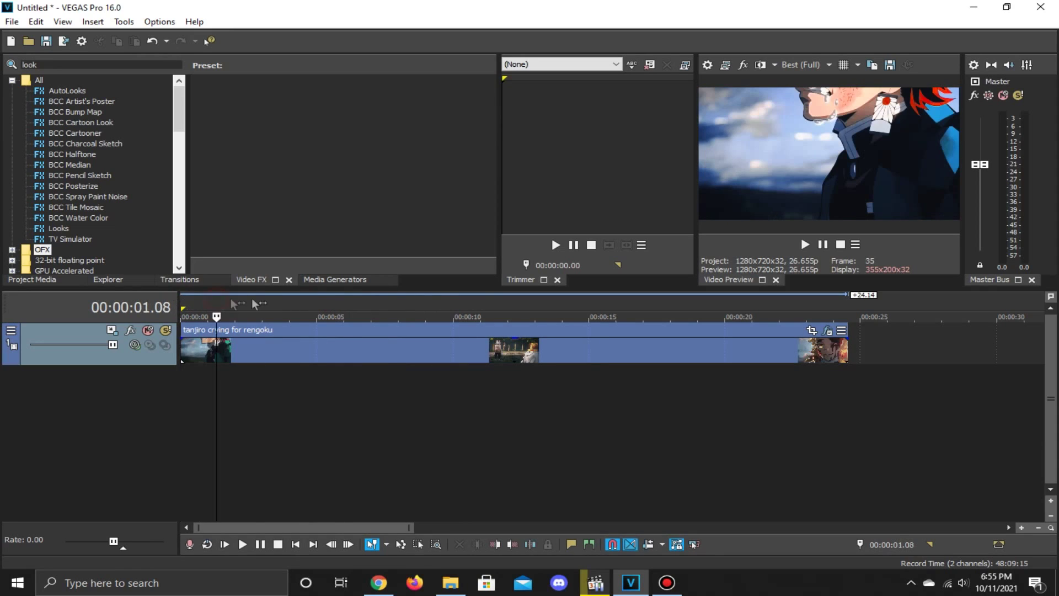
pyautogui.click(256, 304)
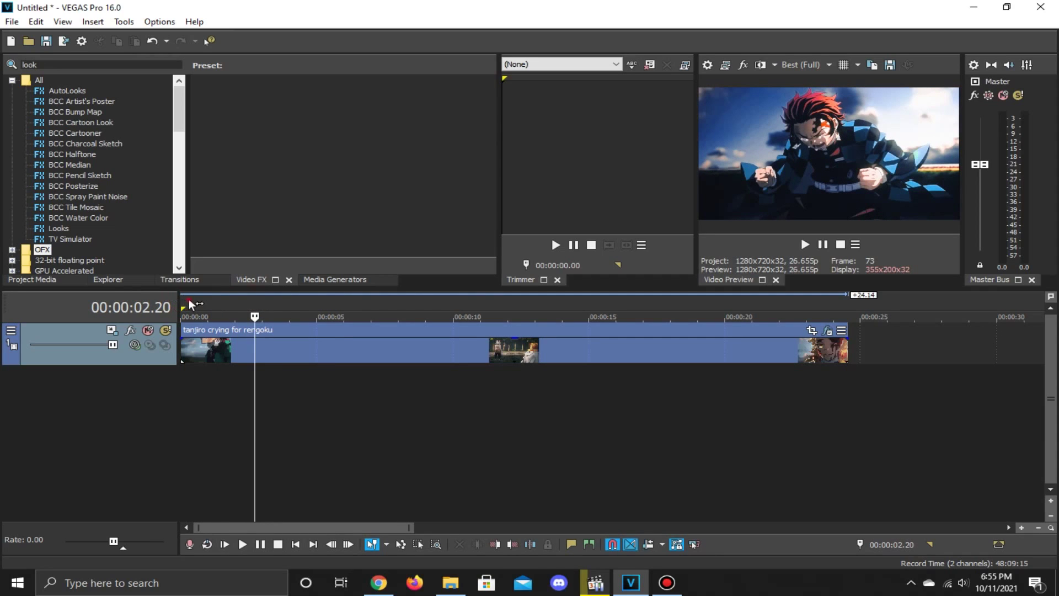
pyautogui.click(189, 304)
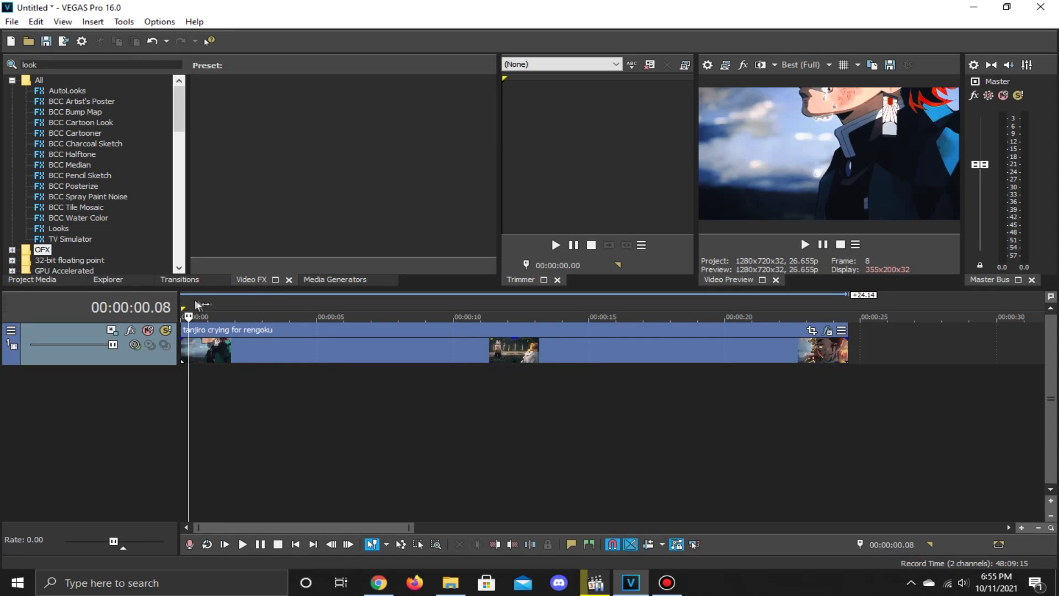
# - Play back the clip with the loop region over its full length, and end the region at 00:00:01.11
pyautogui.moveTo(188, 304); pyautogui.dragTo(854, 324)
pyautogui.press('space')
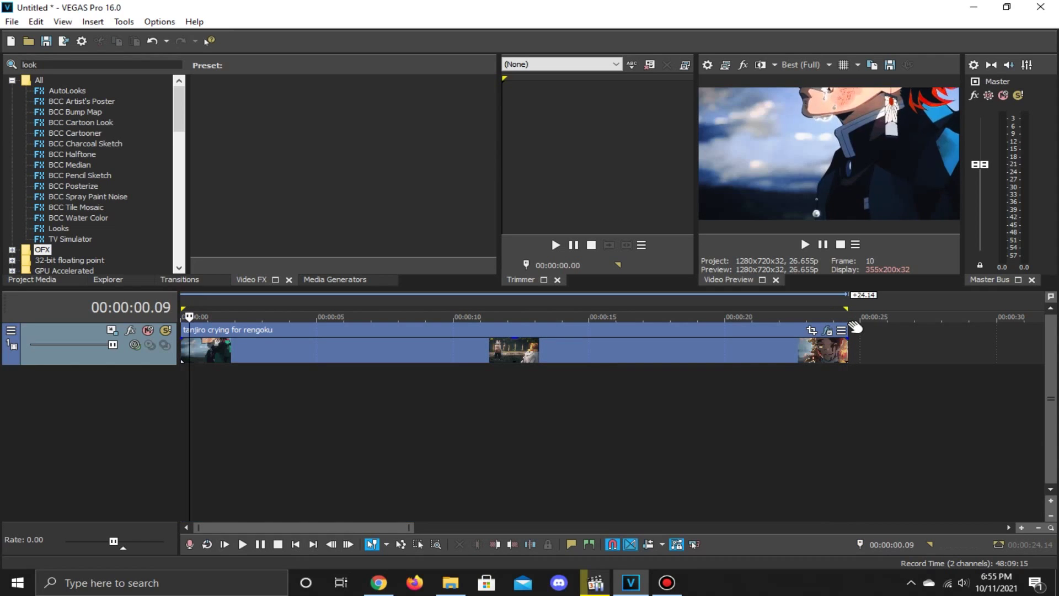
pyautogui.press('o')
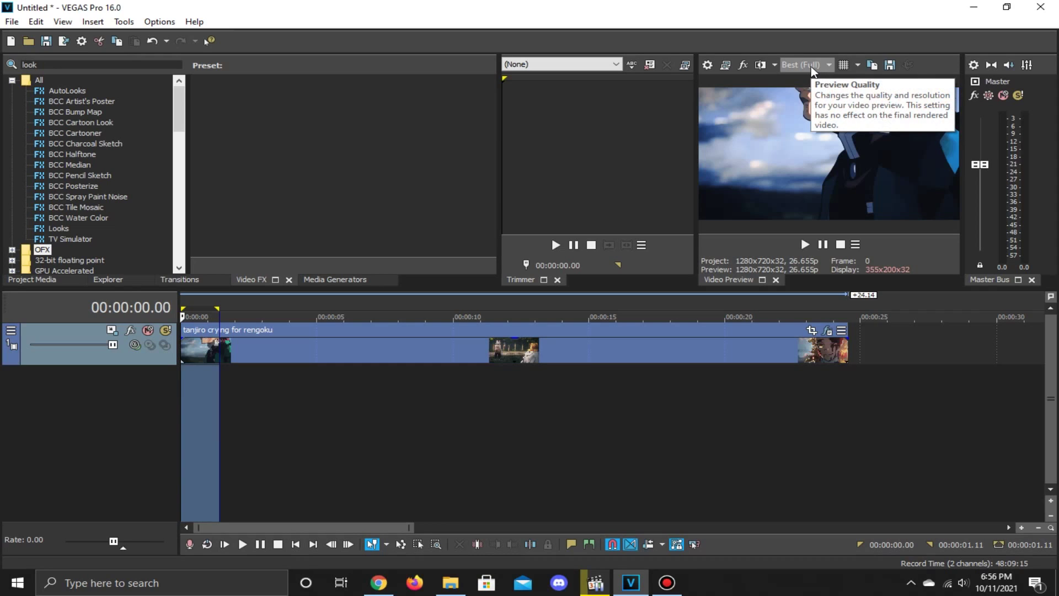
# - Set the video preview quality to Best (Auto)
pyautogui.click(810, 65)
pyautogui.moveTo(828, 121)
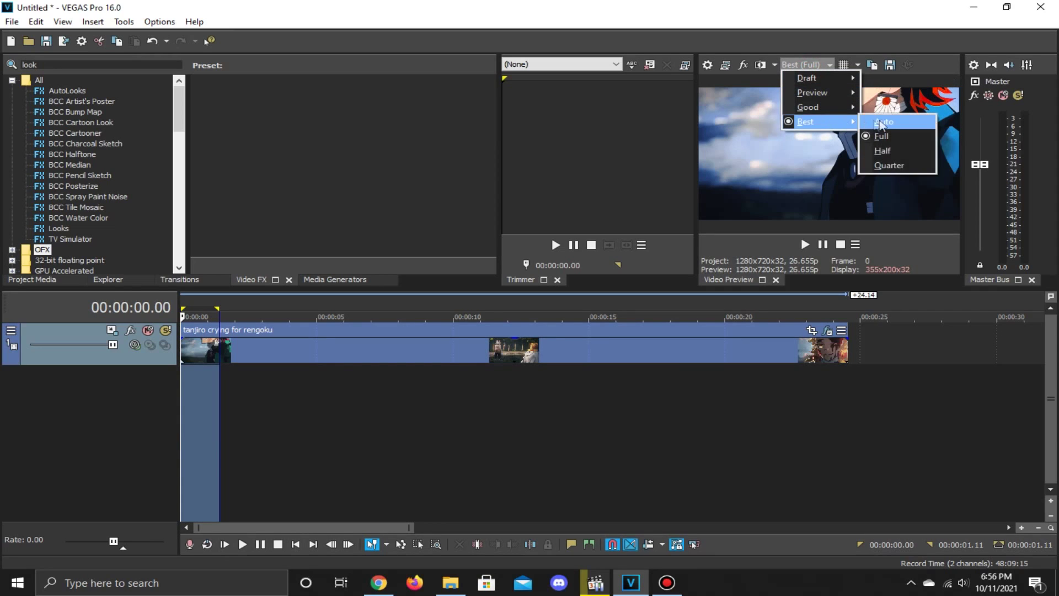
pyautogui.click(881, 122)
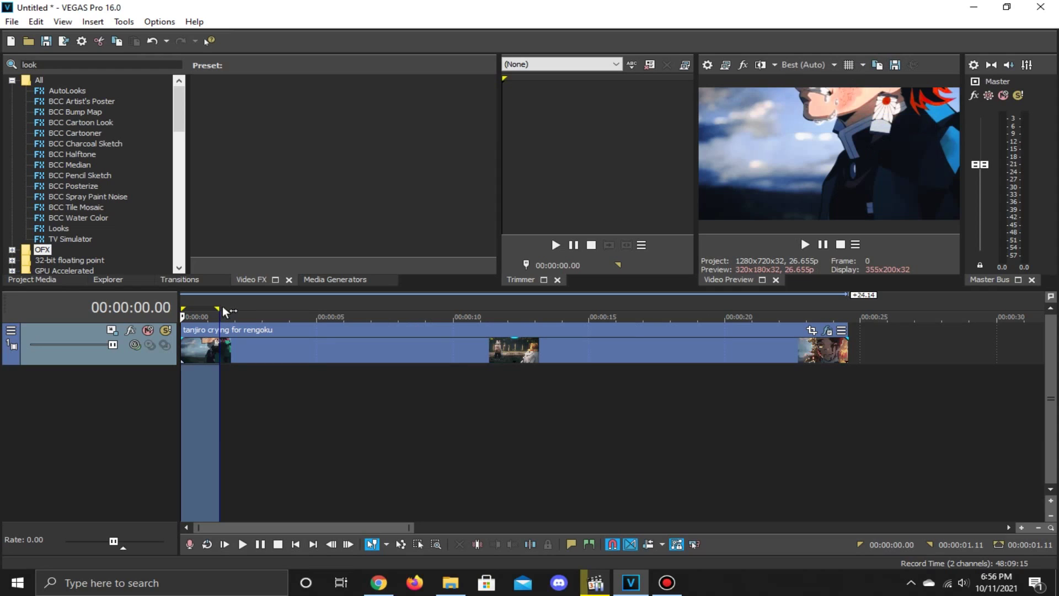
# - Extend the loop region to the end of the clip and play the graded footage from the start
pyautogui.moveTo(223, 312); pyautogui.dragTo(852, 315)
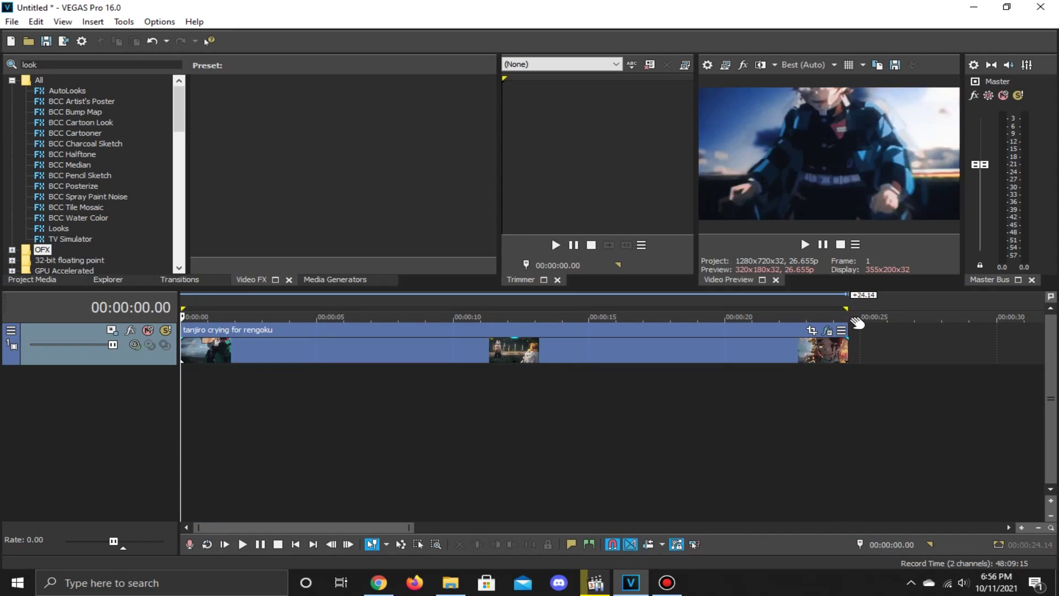
pyautogui.press('space')
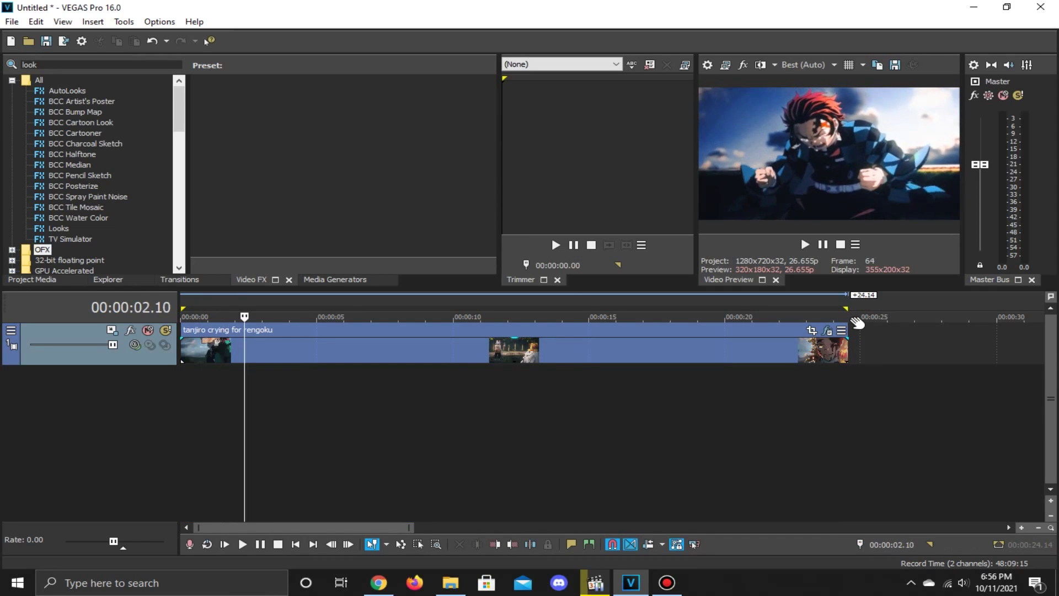